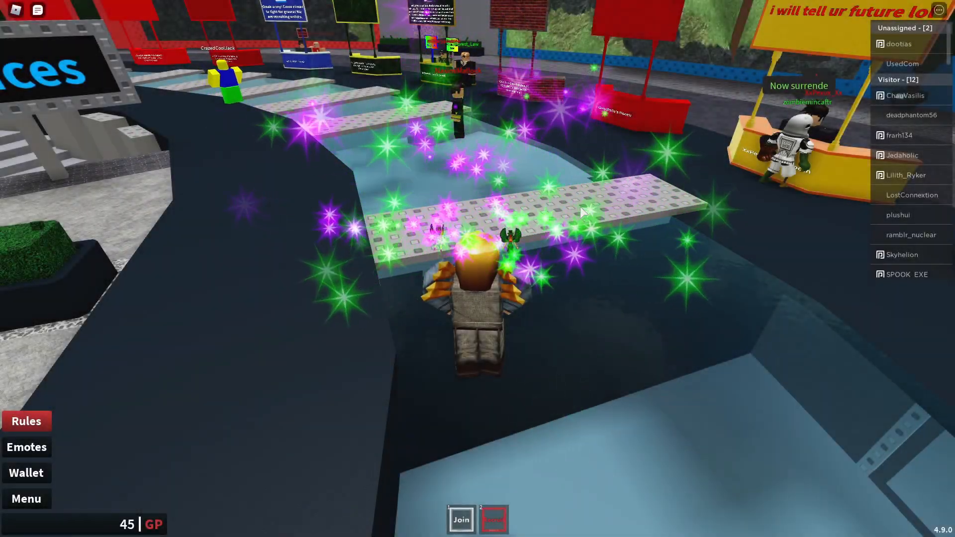
Step: Walk the avatar forward across the plaza and grey walkway toward another player, then face the other way
key("w")
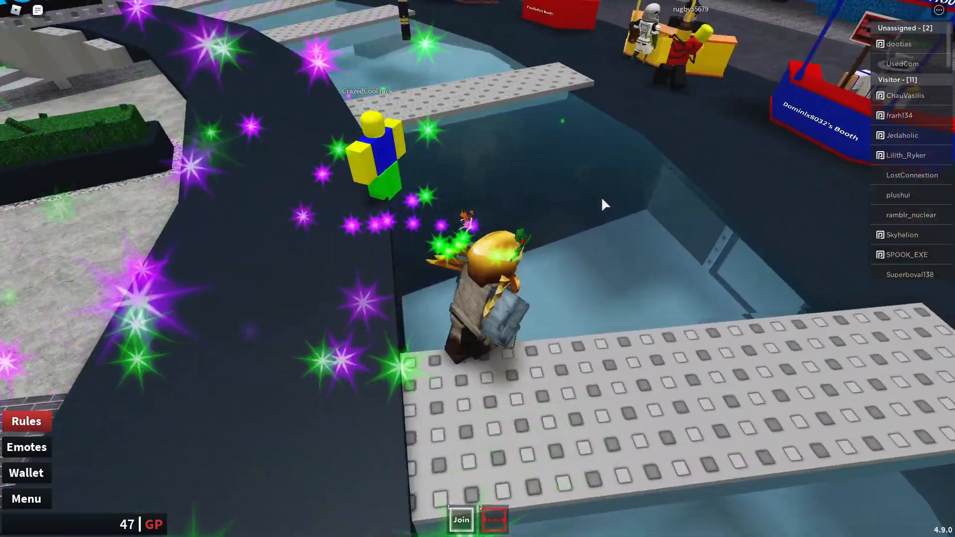
key("w")
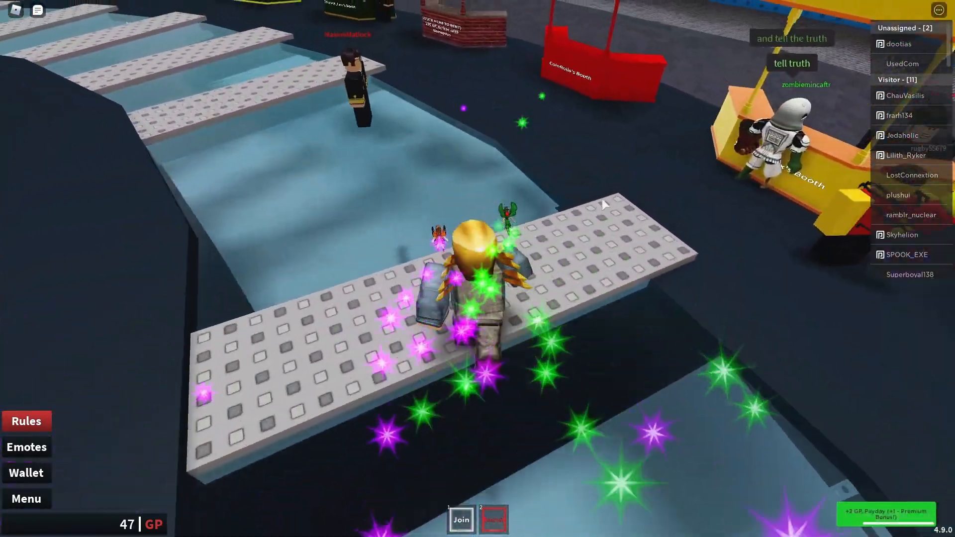
key("w")
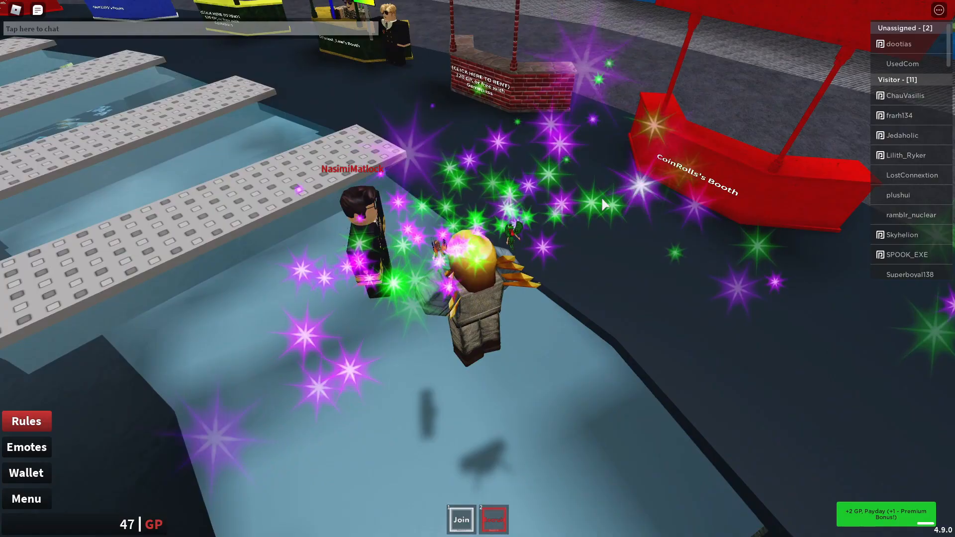
key("Left")
key("Left")
key("Left")
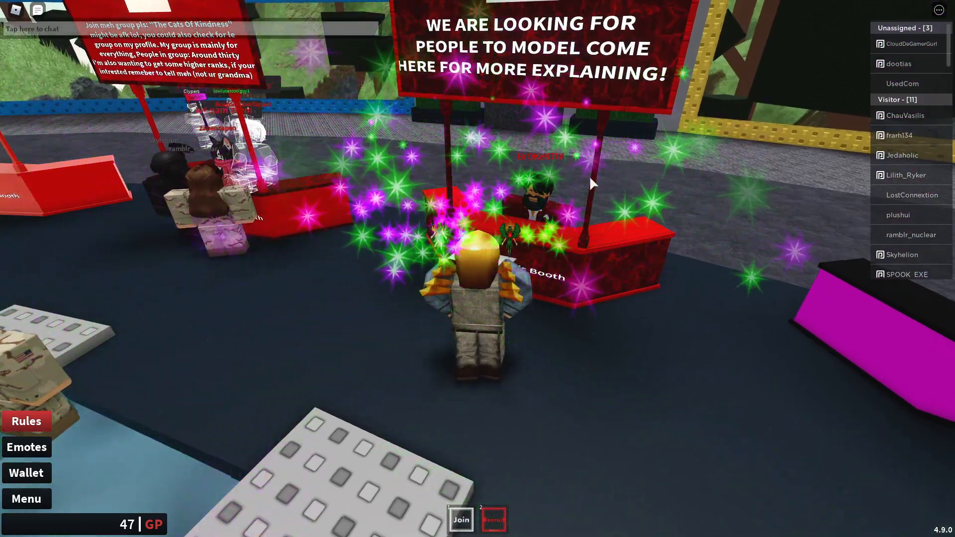
Step: Send 'hi' in chat to greet the nearby players
key("slash")
type("hi")
key("Return")
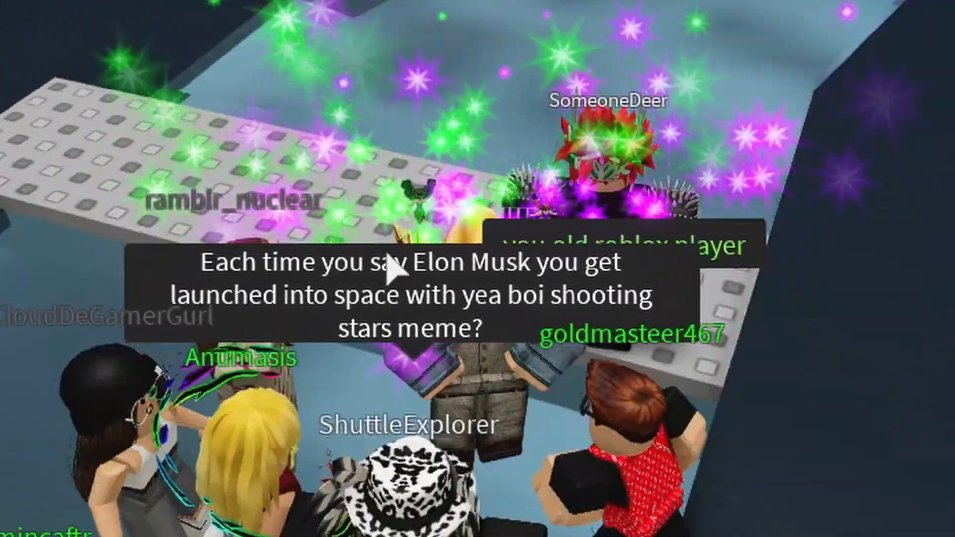
left_click_drag(396, 266, 406, 279)
type("That's actually pre")
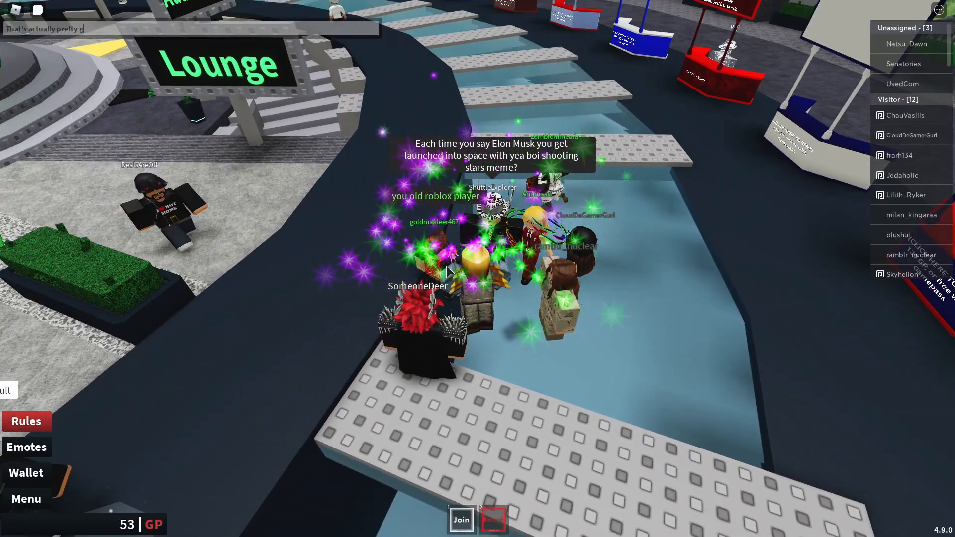
type("tty good")
Step: Reply praising the launch-into-space idea and send a thank-you message
key("Return")
type("Thank you")
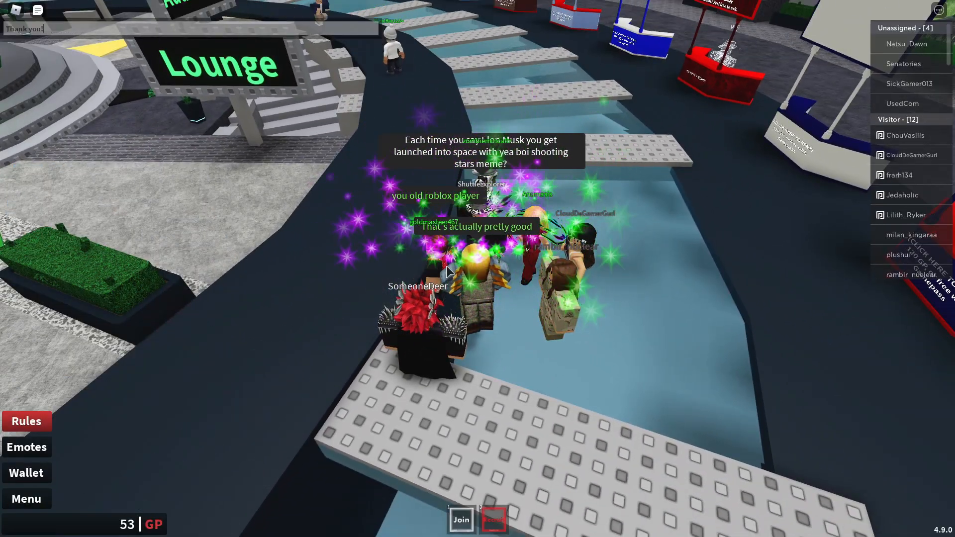
type("!")
key("Return")
left_click_drag(448, 273, 492, 250)
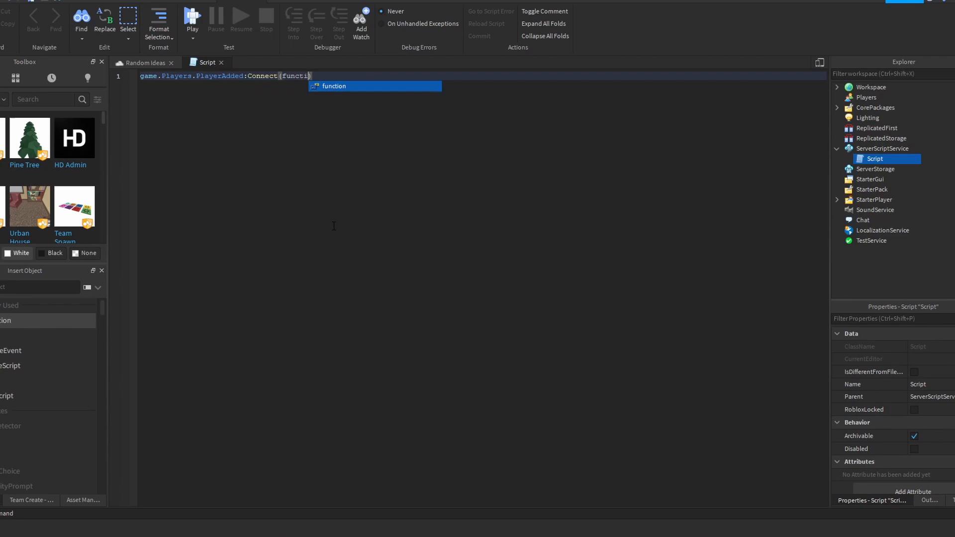
Step: Write the PlayerAdded/Chatted handler for 'elon musk' and add the ShootingStars RemoteEvent in ReplicatedStorage
key("Return")
type("Player")
type("if string.lower(tostring(msg)) == \"elon musk\" then")
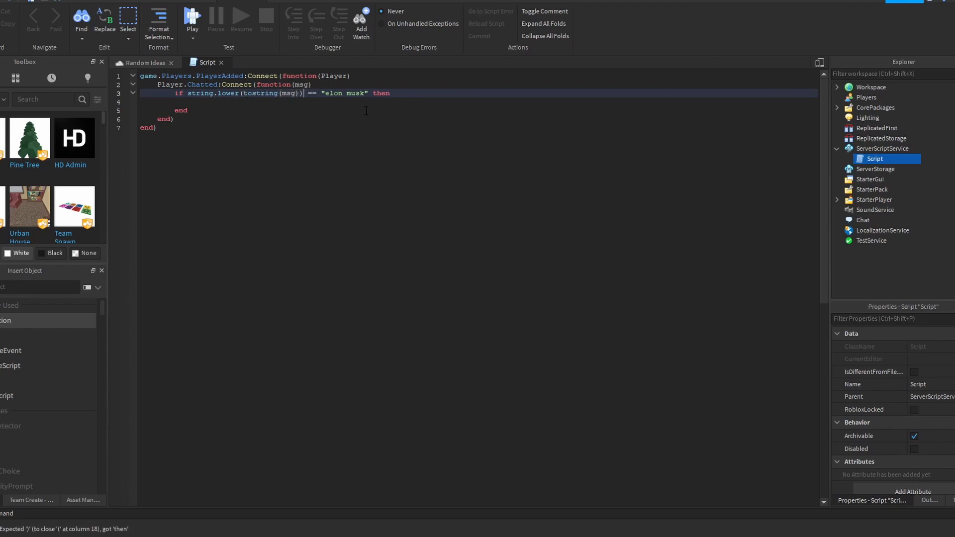
type("boiii.")
key("Return")
key("Return")
left_click(881, 137)
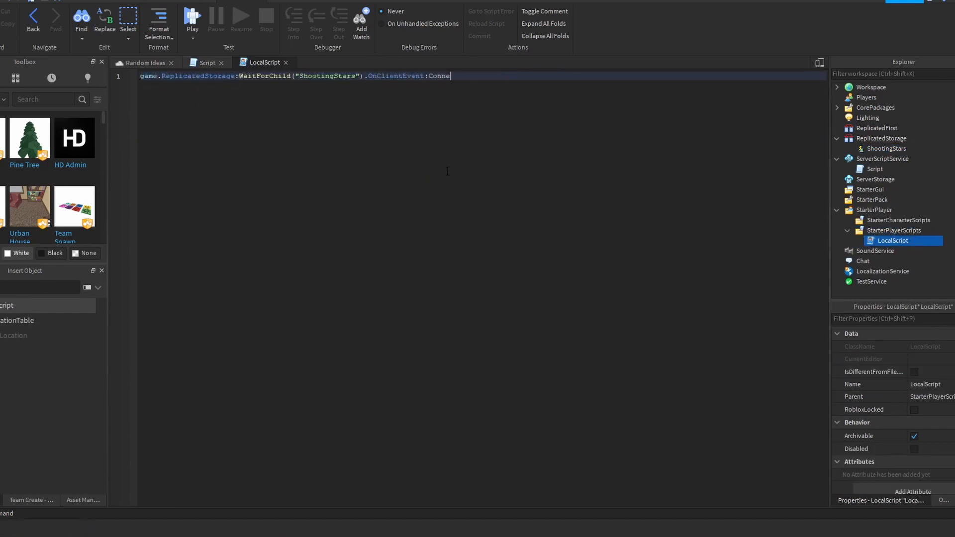
type("ct(function()")
key("Return")
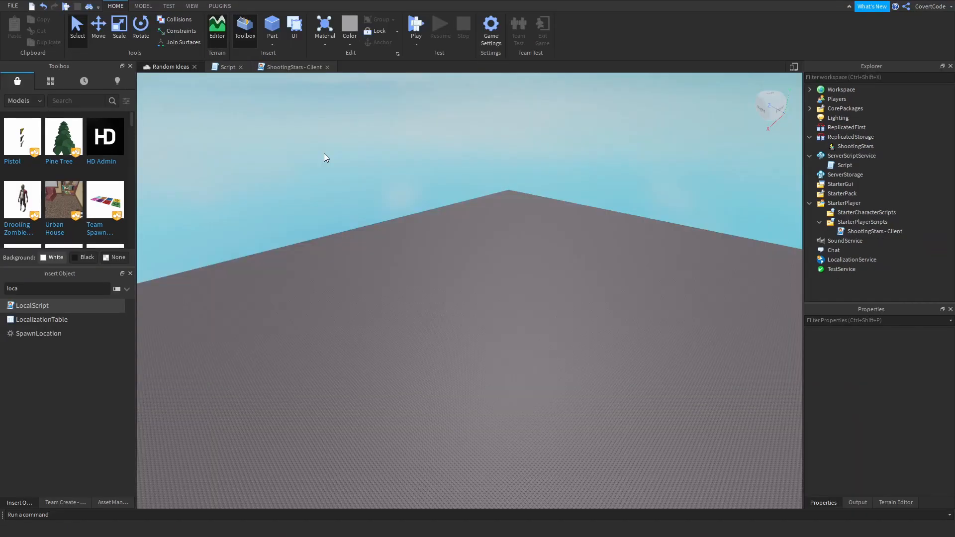
Step: Rename the server script to Server
double_click(833, 169)
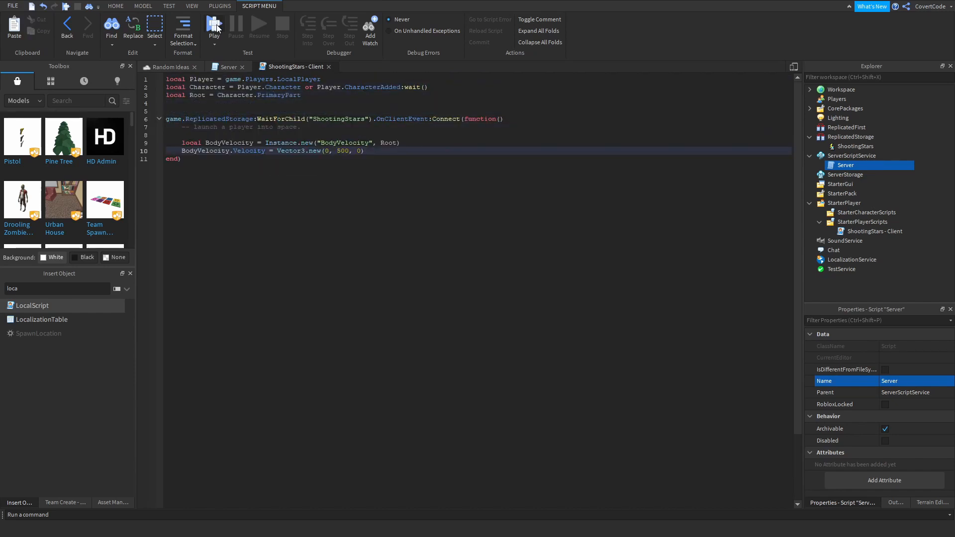
Step: Play-test the chat launch twice and stop the sessions
left_click(216, 26)
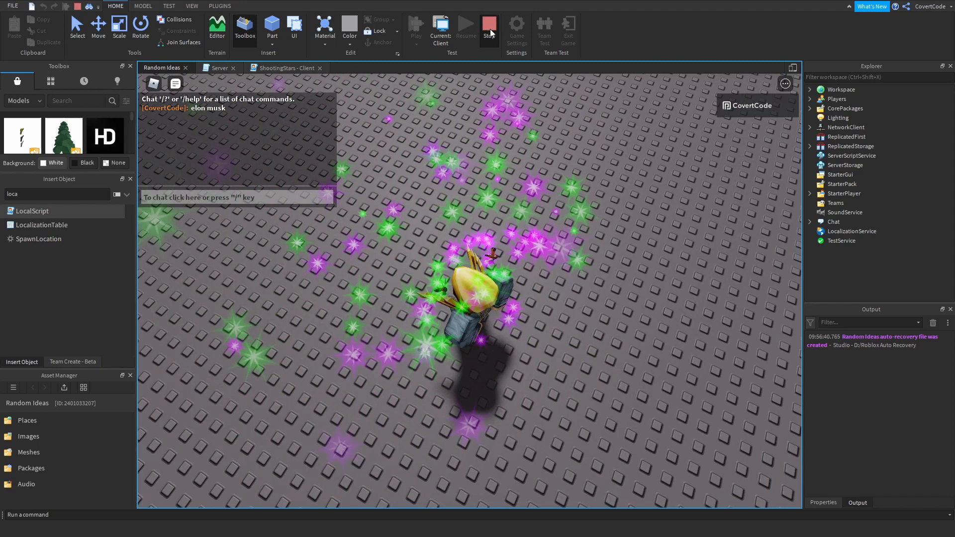
left_click(490, 29)
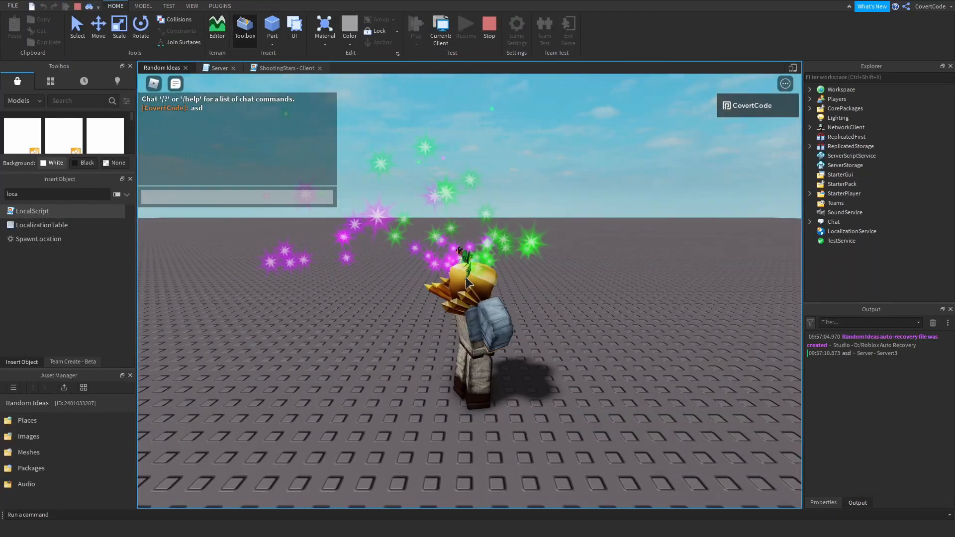
key("shift+F5")
key("F5")
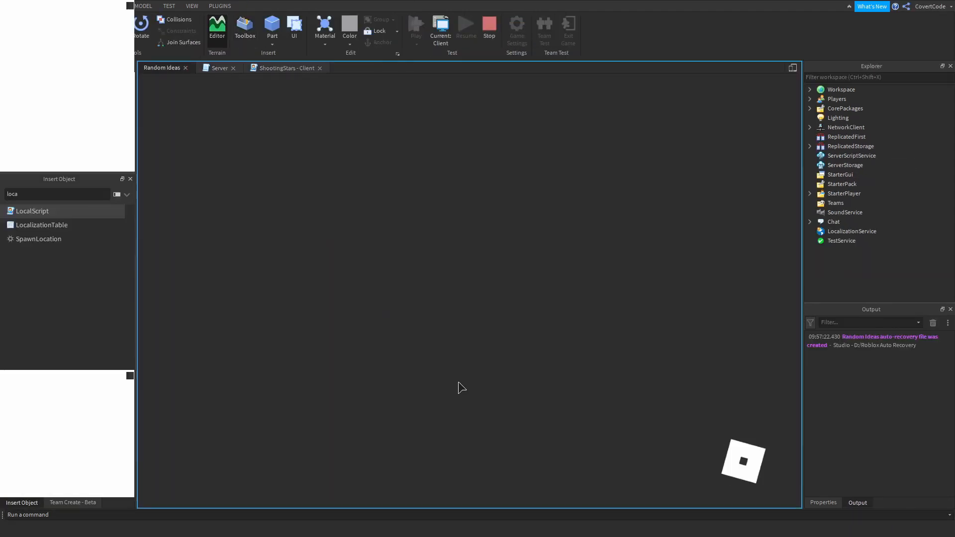
key("shift+F5")
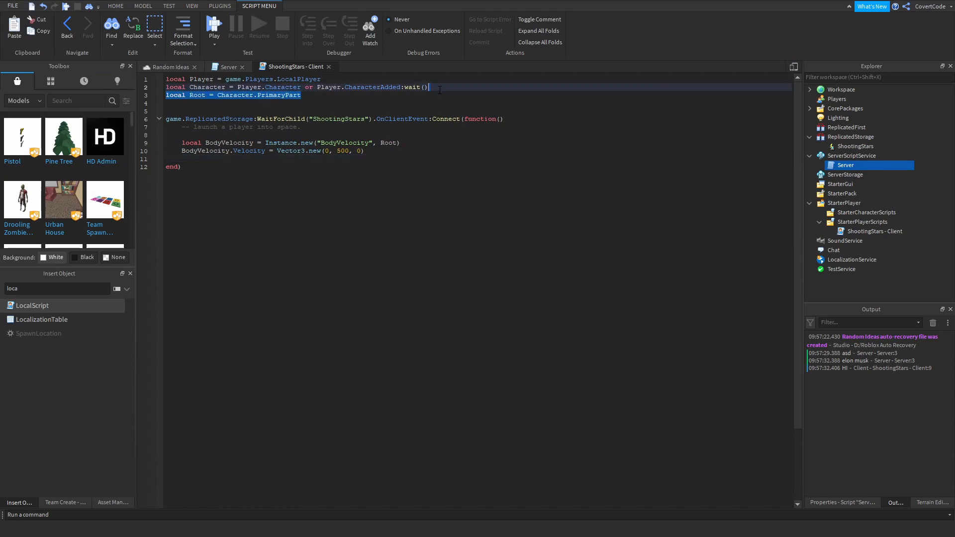
Step: Add a local Humanoid reference line to the client script
key("Return")
type("local Humanoid = Character:WaitForChild(\"Humanoid\")")
key("Return")
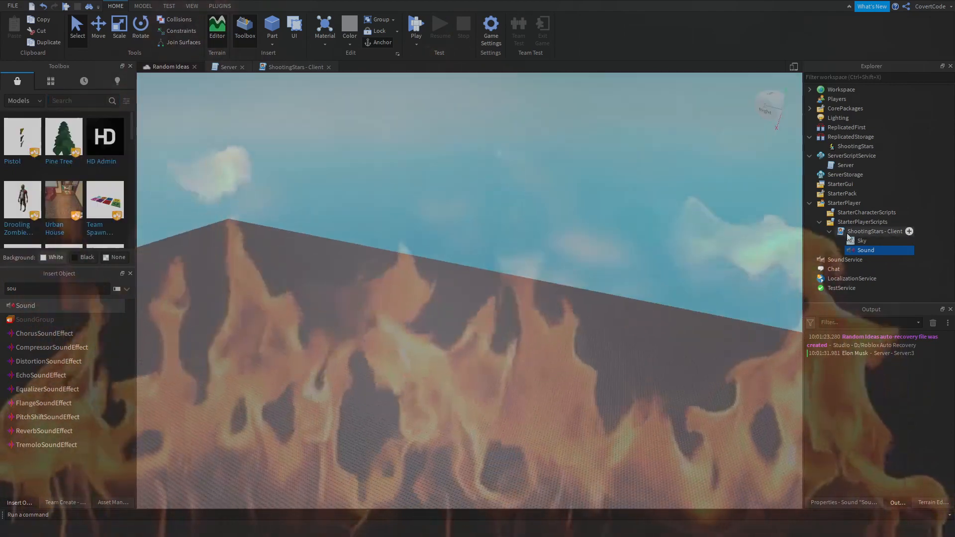
Step: Replace the velocity assignment with a BodyGyro (damping 400, torque, orientation) and play-test it
double_click(849, 233)
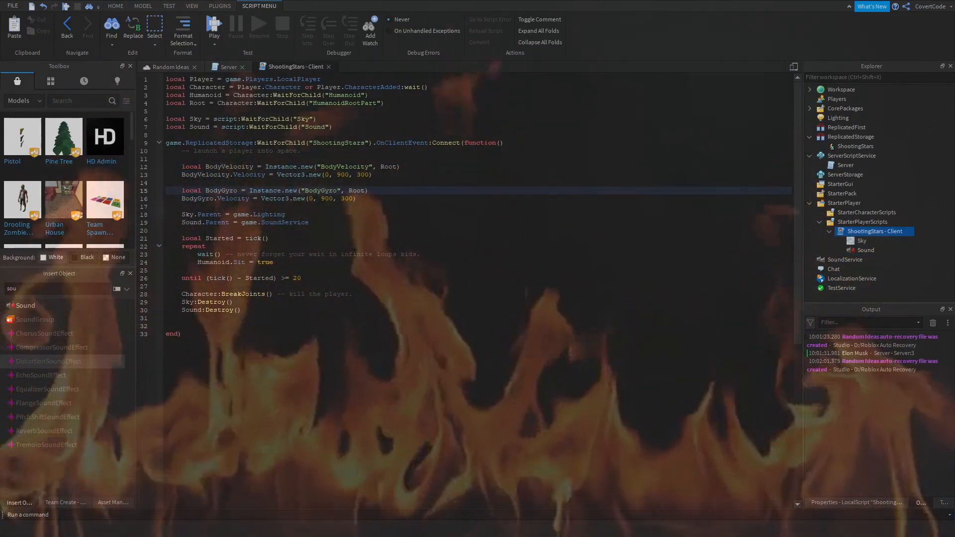
key("Down")
key("BackSpace")
key("BackSpace")
key("BackSpace")
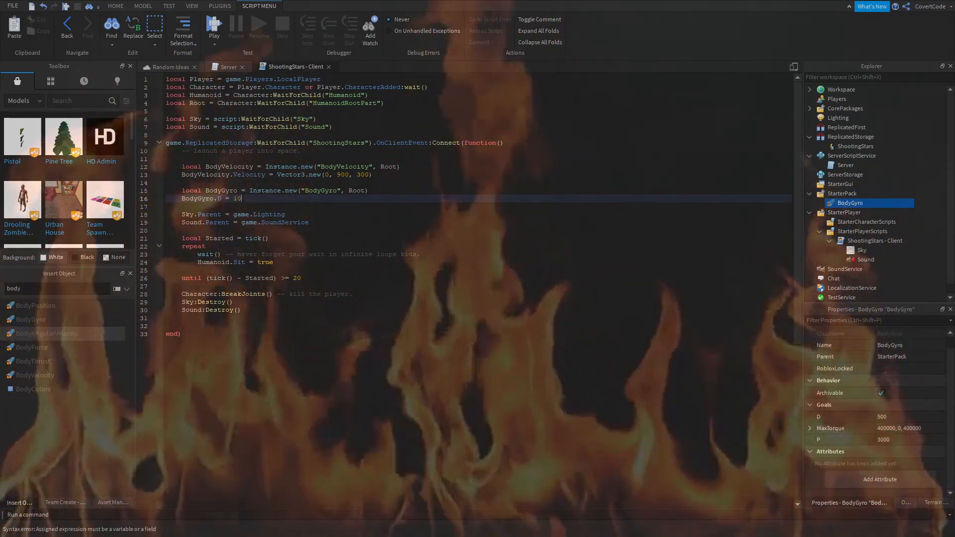
key("BackSpace")
key("BackSpace")
type("400")
key("Return")
type("Bo")
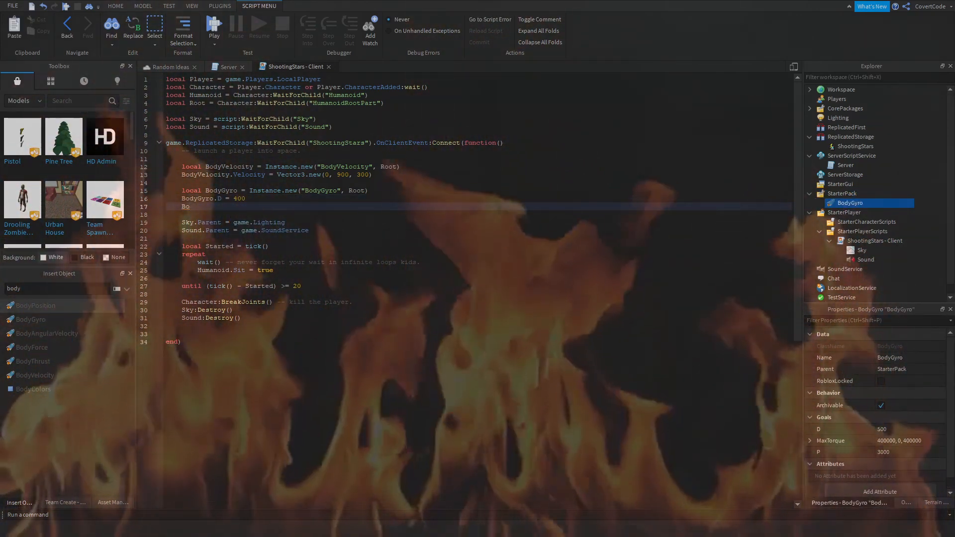
type("dyGyro.MaxTorque = ")
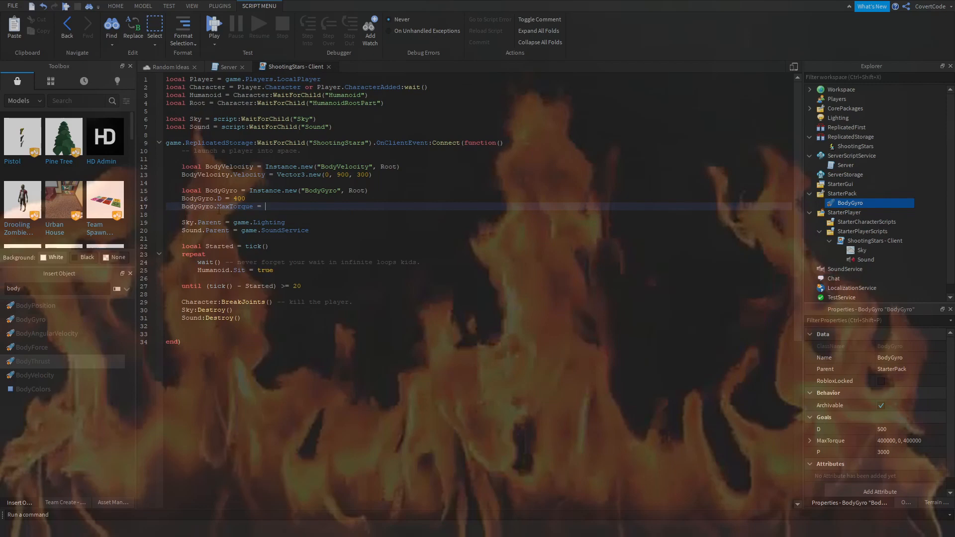
type("Vector3.new(400000, 400000, 400000)")
key("Return")
type("BodyGyro.CFrame = CFrame.new(")
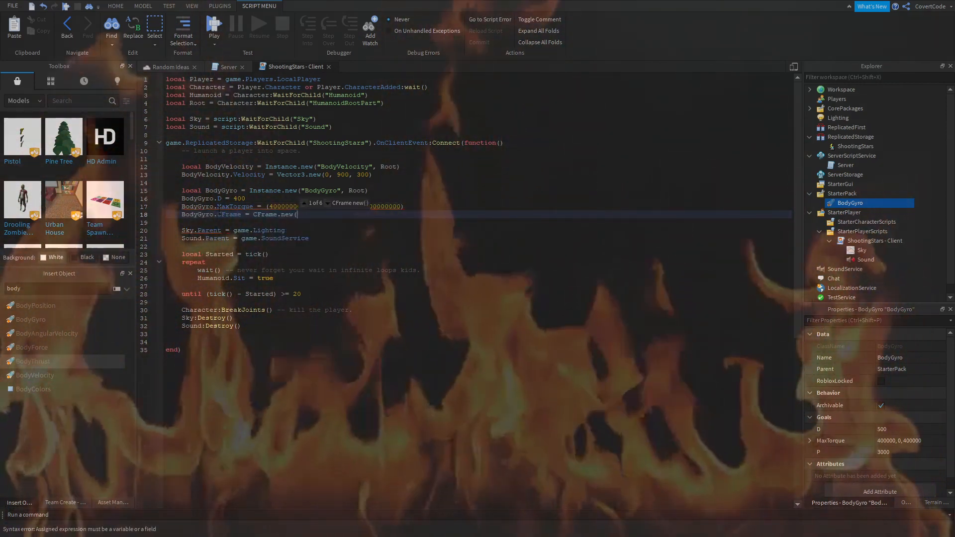
type("30, -40, 20)")
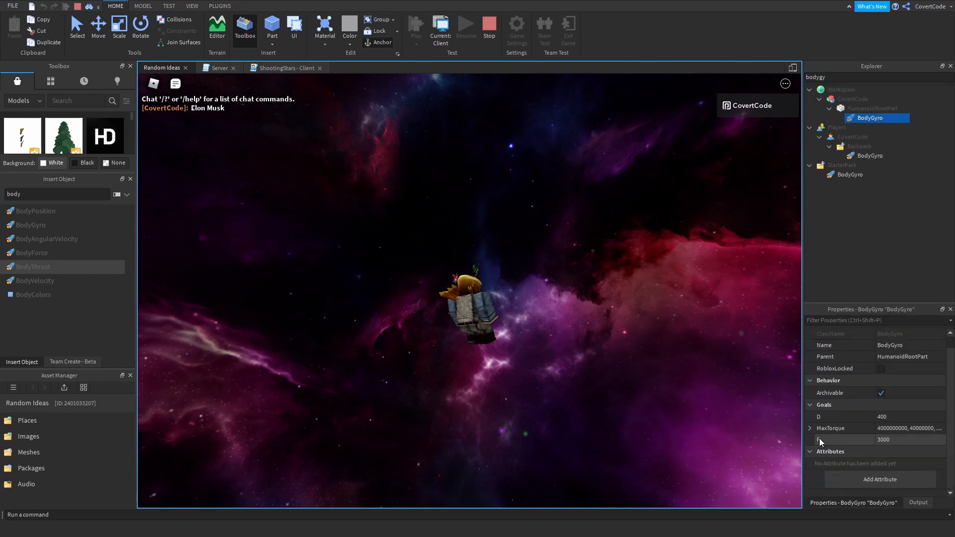
key("shift+F5")
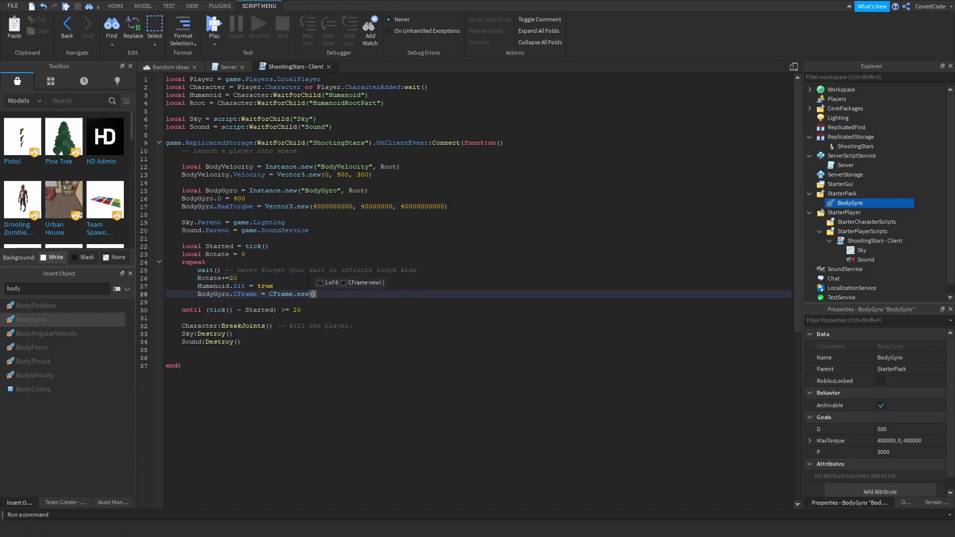
left_click(66, 6)
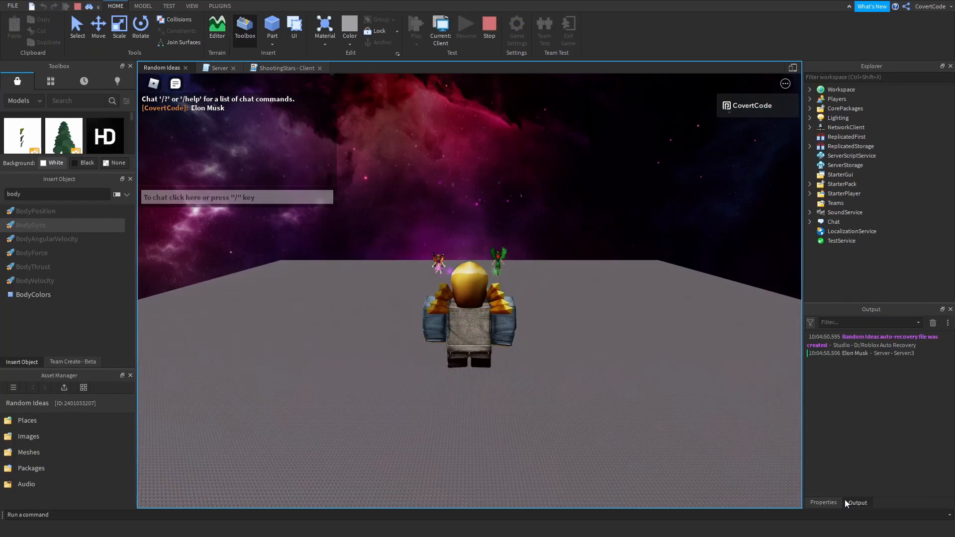
key("shift+F5")
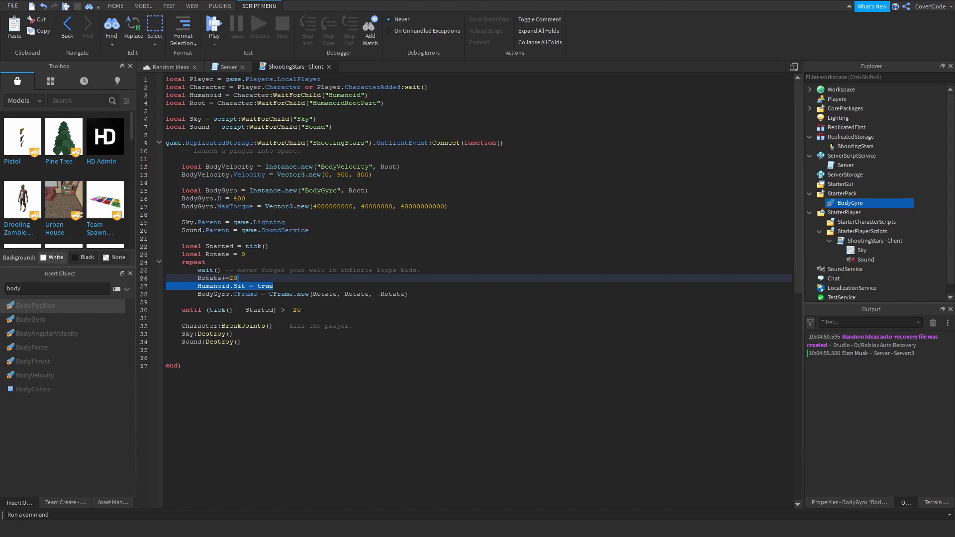
Step: Swap the gyro for a BodyAngularVelocity of Vector3.new(10, 40, 20) and play-test the spin
key("BackSpace")
left_click(231, 189)
type("local BodyAngularVelocity = Instance.new(\"BodyAngularVelocity\", ROo")
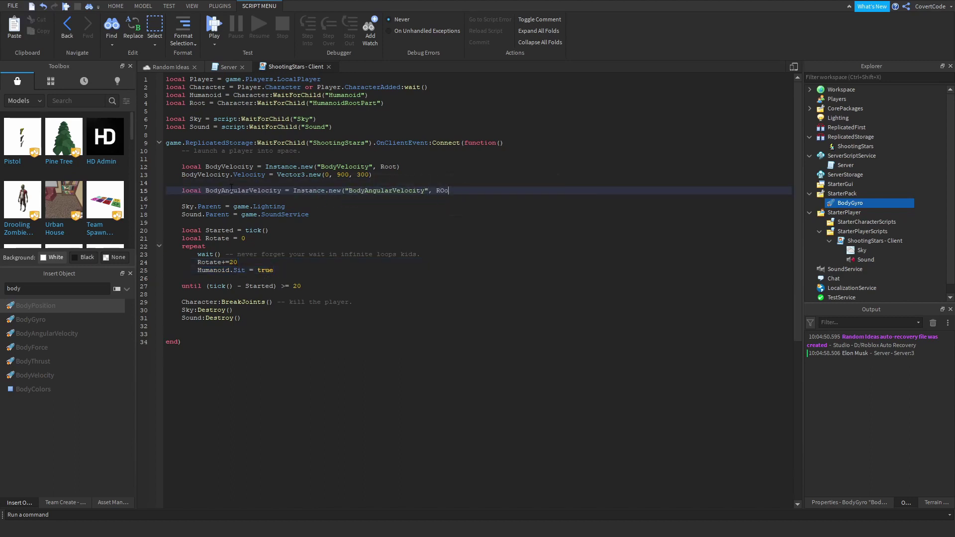
key("Tab")
type(")")
key("Return")
type("BodyAngularVelocity.Ang")
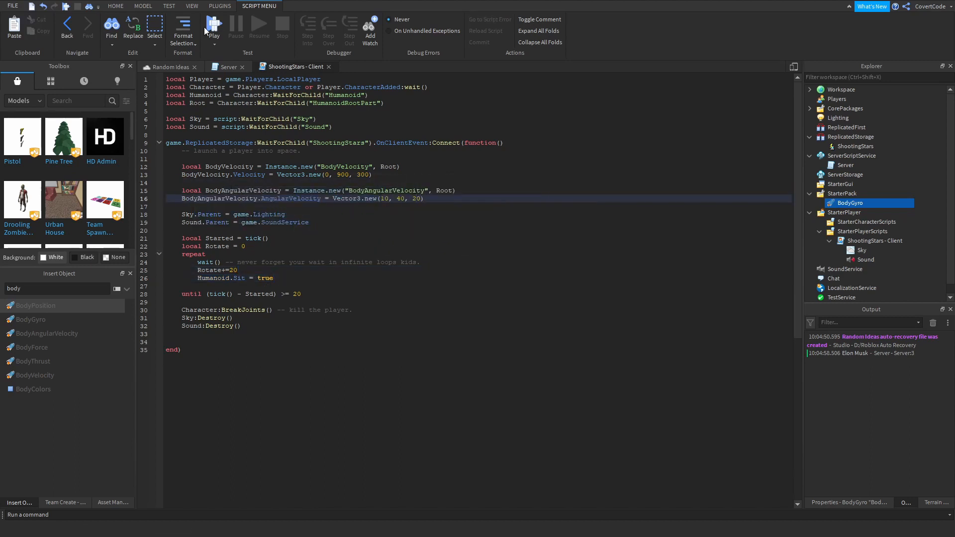
left_click(212, 30)
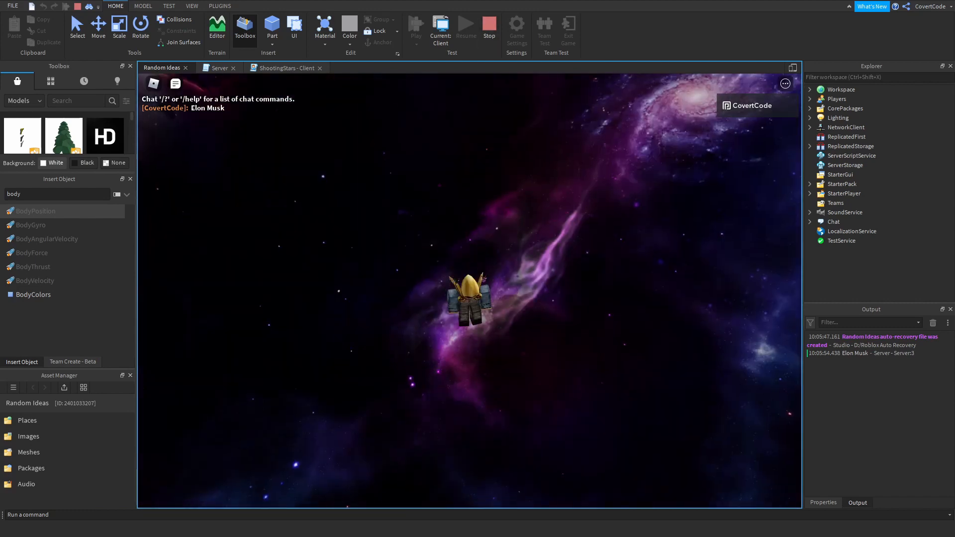
key("shift+F5")
key("F5")
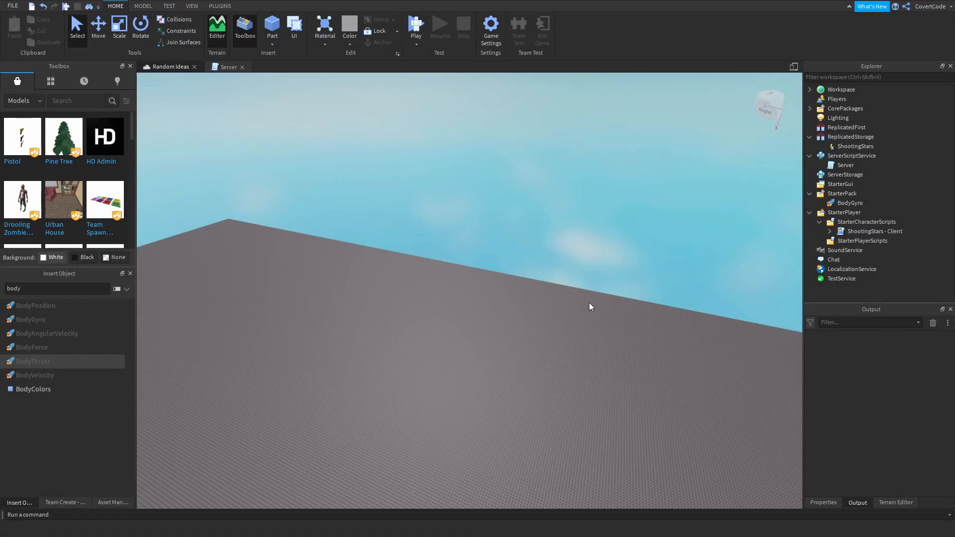
Step: Play-test and chat 'Elon Musk' to trigger the shooting-stars launch
key("F5")
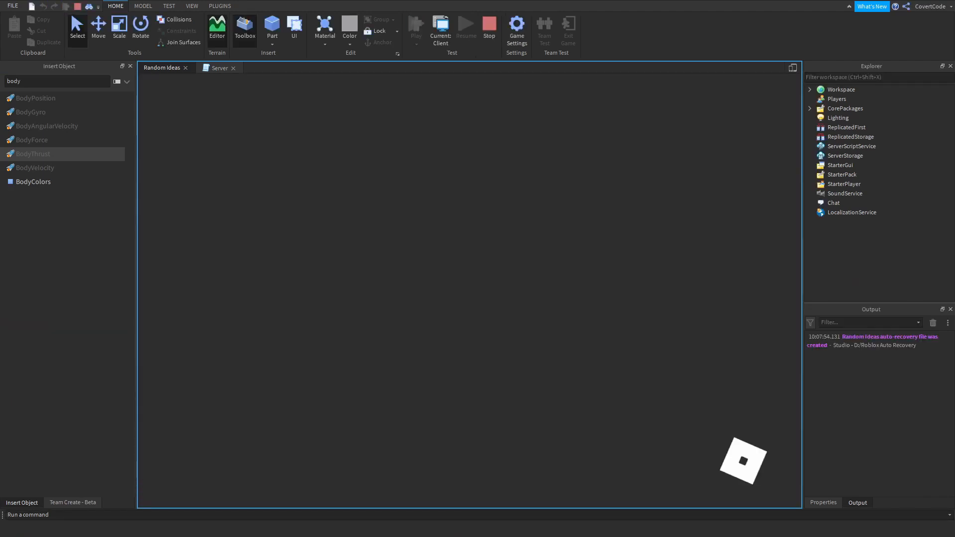
key("slash")
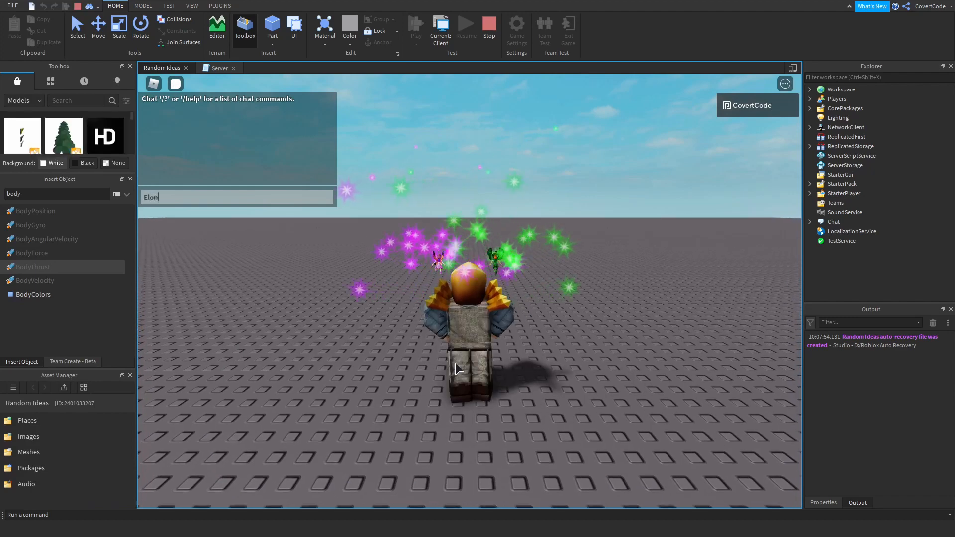
type("Elon Musk")
key("Return")
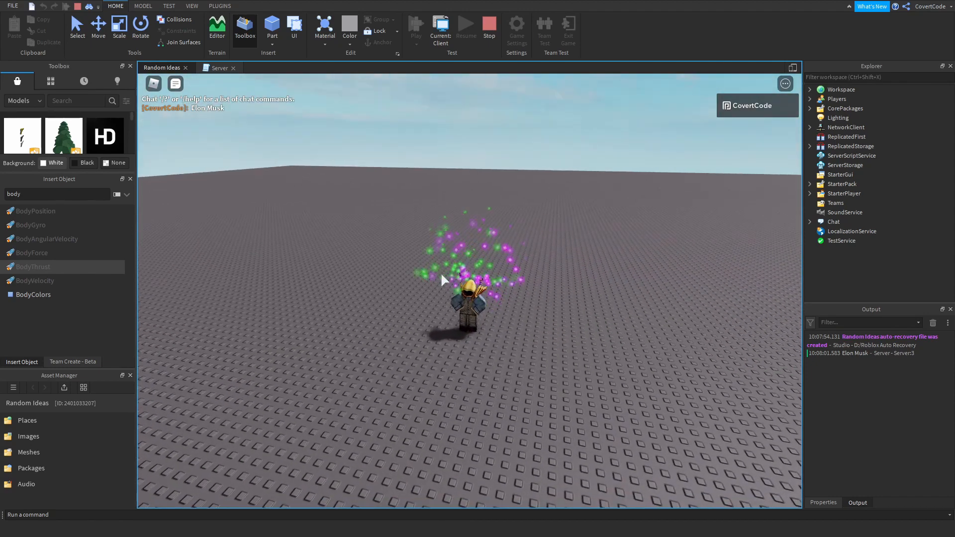
scroll(439, 269, "up", 1)
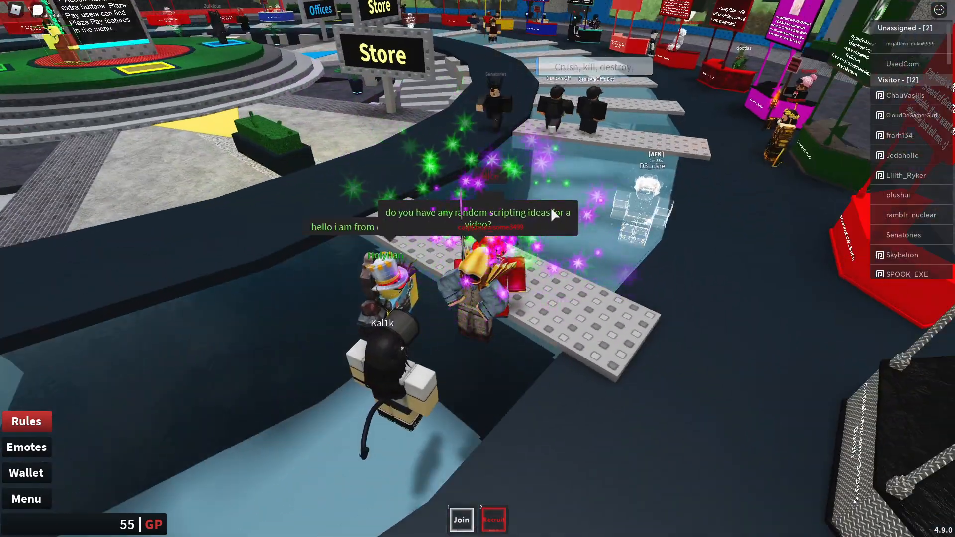
left_click_drag(550, 206, 591, 210)
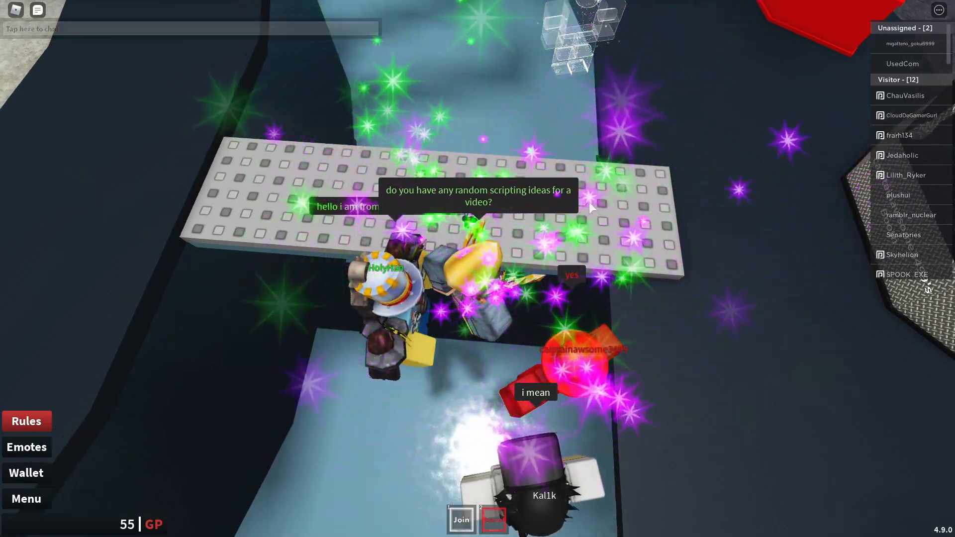
mouse_move(588, 202)
left_mouse_down()
mouse_move(595, 189)
mouse_move(611, 200)
left_mouse_up()
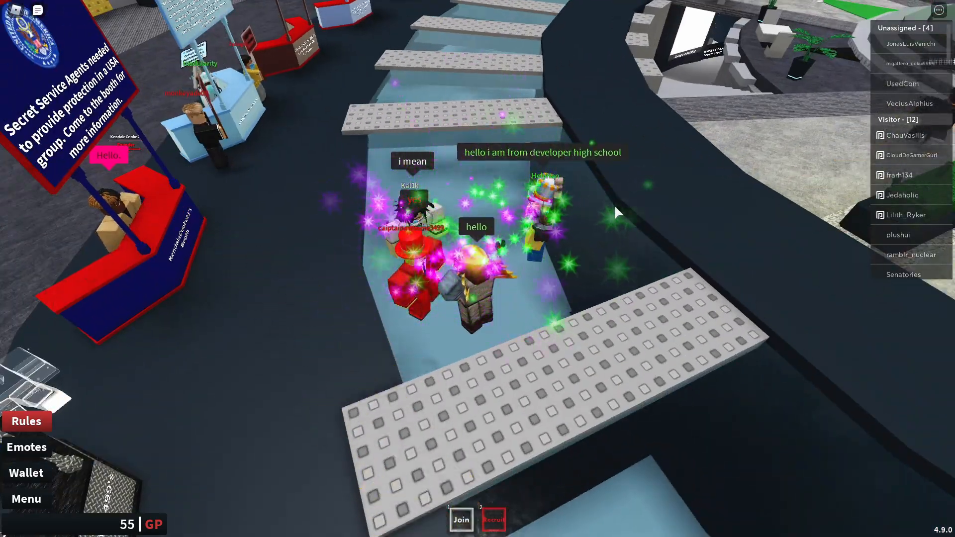
left_click_drag(614, 204, 482, 275)
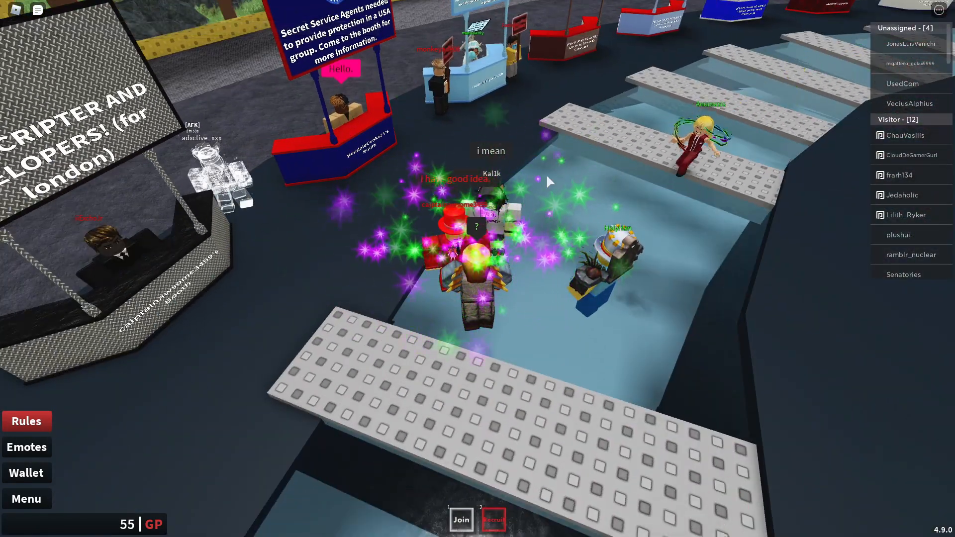
left_click_drag(564, 245, 549, 228)
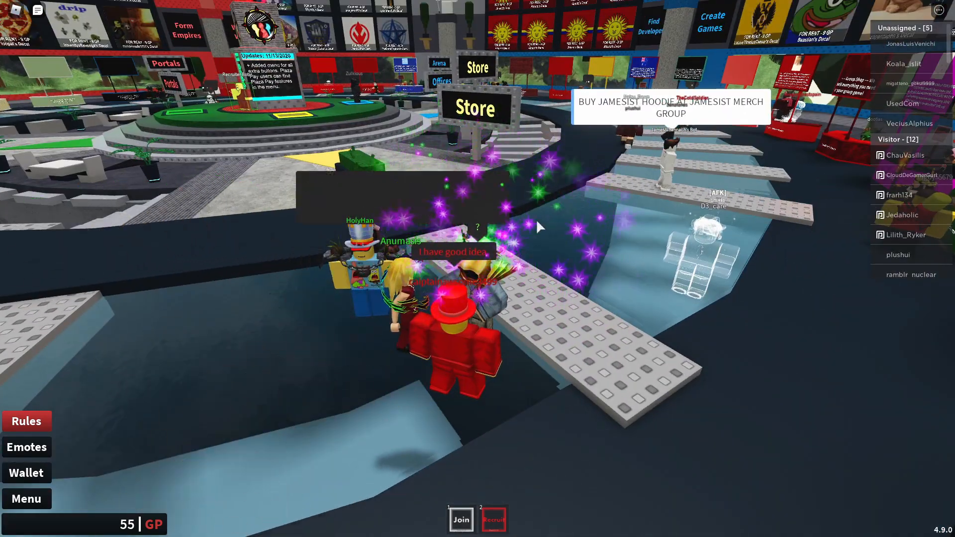
left_click_drag(522, 230, 585, 220)
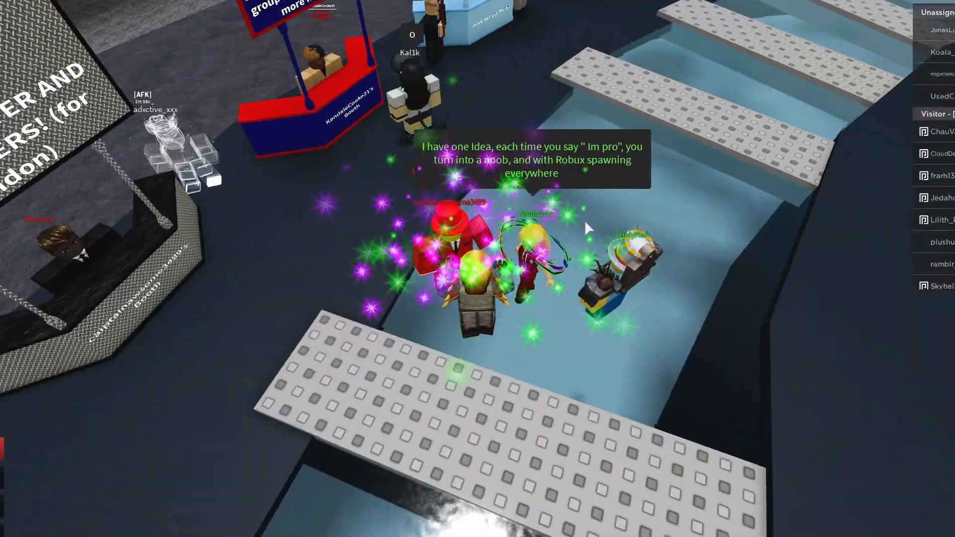
scroll(583, 220, "up", 5)
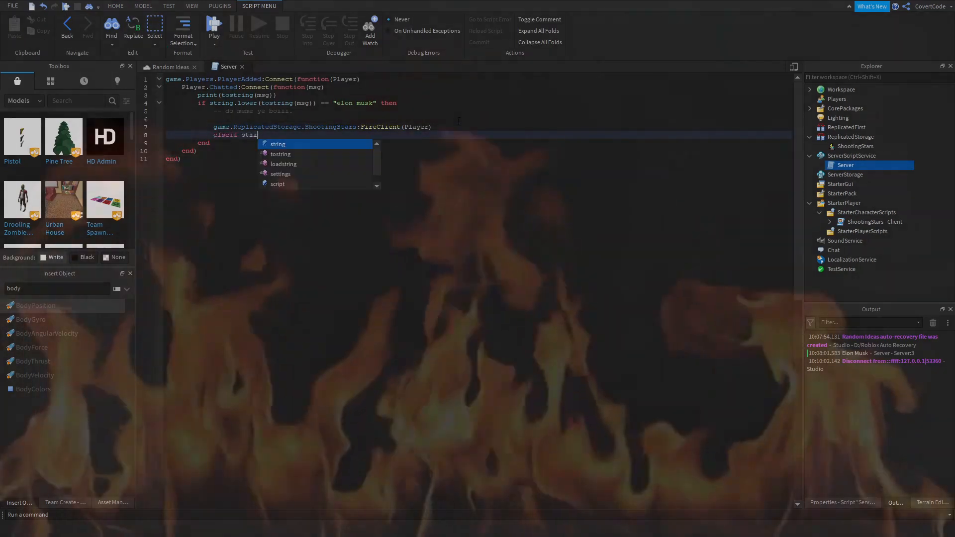
type("local Character = Player.Character")
Step: Add the 'im pro' elseif that strips clothing, recolours parts from script.Noob and clones Buck 50 times with Debris
key("Return")
key("Return")
type("if Character then \t\t\t\t")
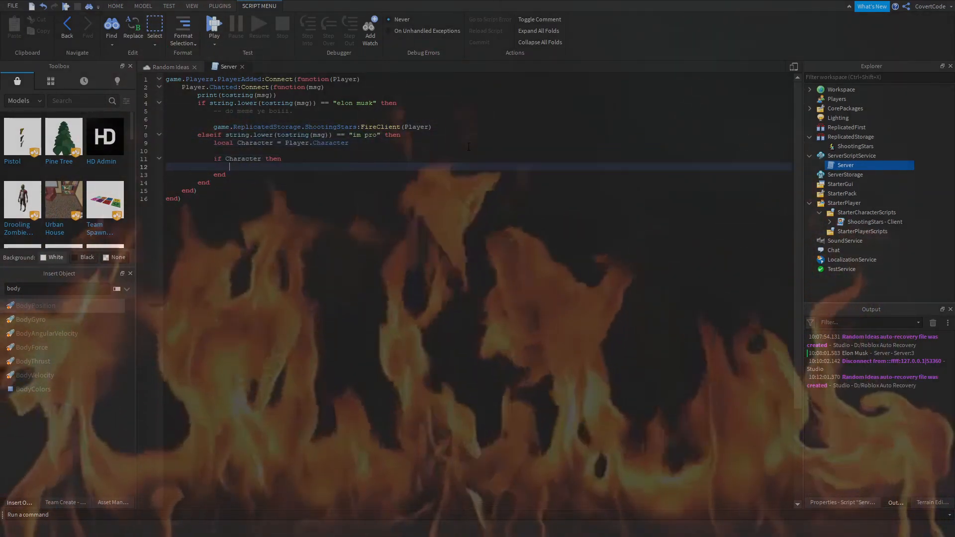
type("for i,v in pairs(Character:GetDescendants()) do \t\t\t\t\tif v:IsA(\"Shirt\") or v:")
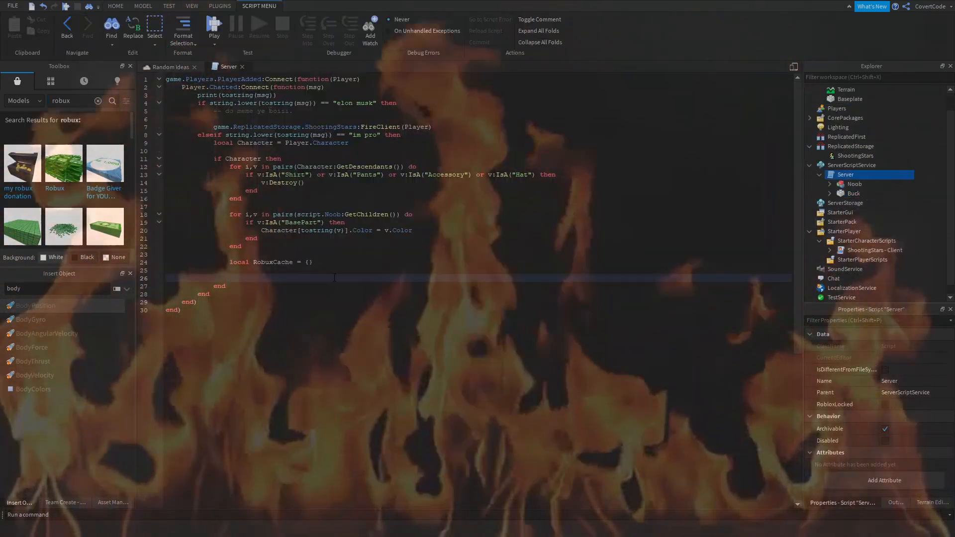
type("CFrame = Character.PrimaryPart.CFrame * CFrame.new(0, 50, math.random(-1")
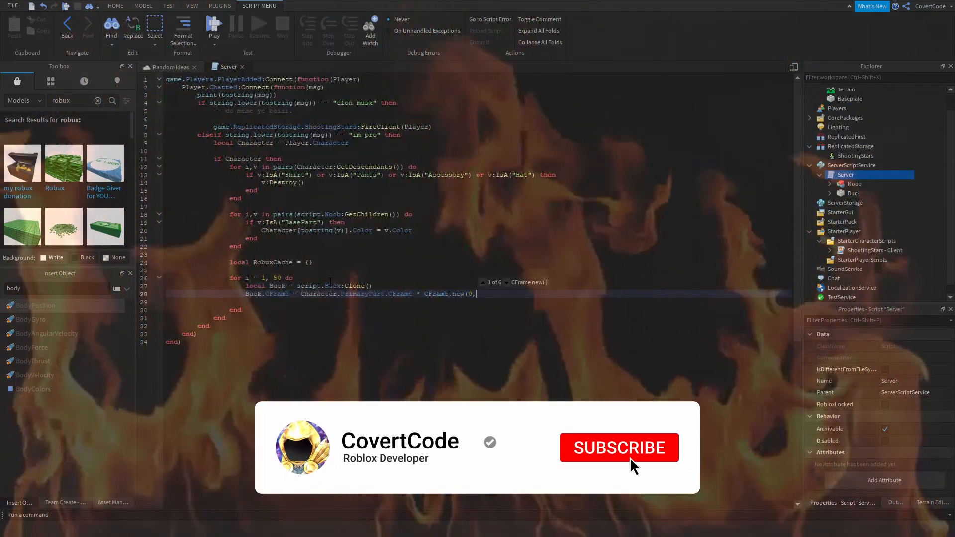
key("BackSpace")
type("4, 4), 50, math.random(-4, 4)")
key("End")
key("Return")
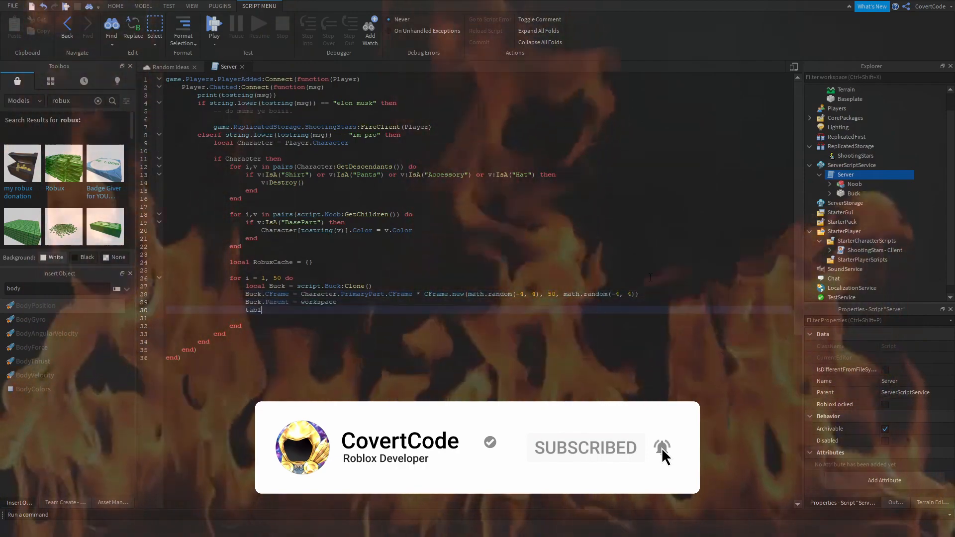
type("Buck.Parent = workspace game.Debris:AddItem(Buck, 3) wait(0.1)")
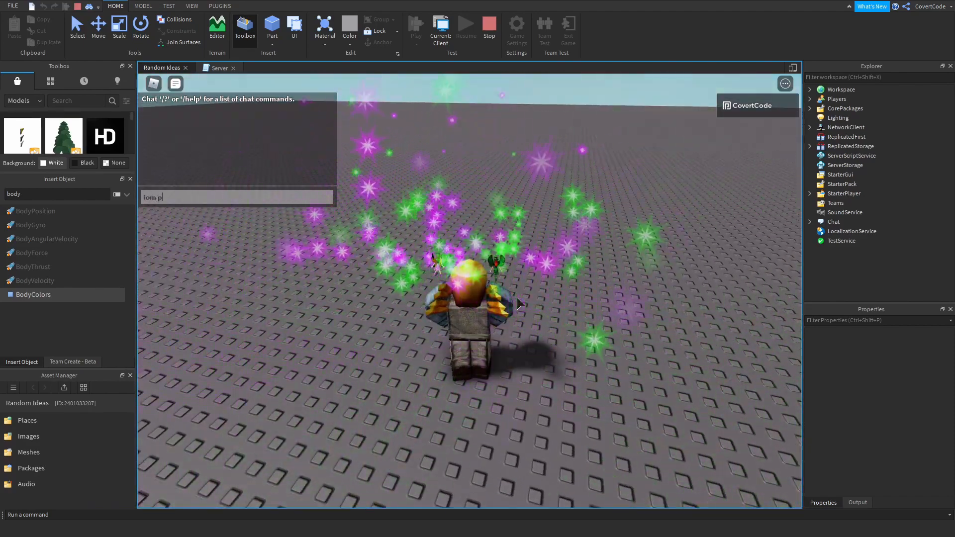
type("im pro")
Step: Send 'im pro' in the play-test chat four times to become a noob amid falling bucks
key("Return")
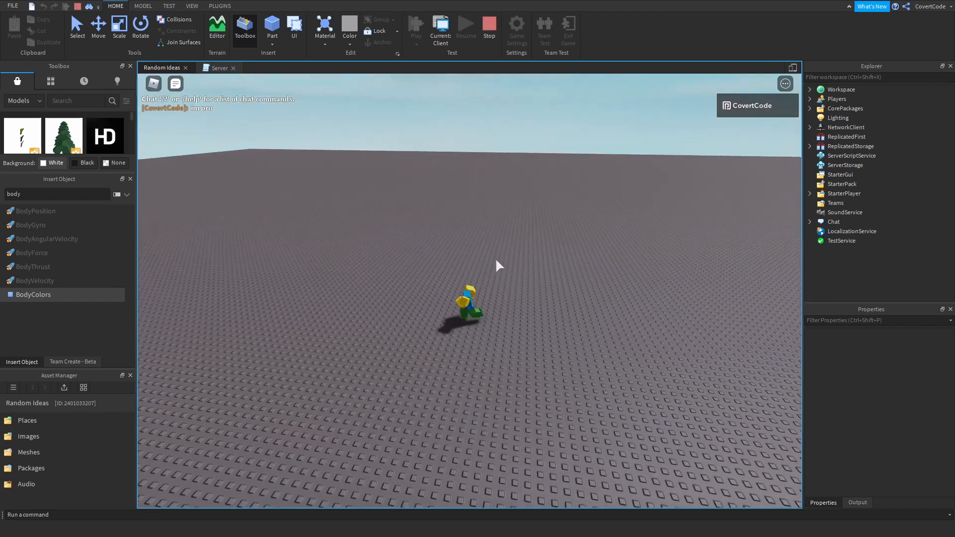
key("slash")
type("pro")
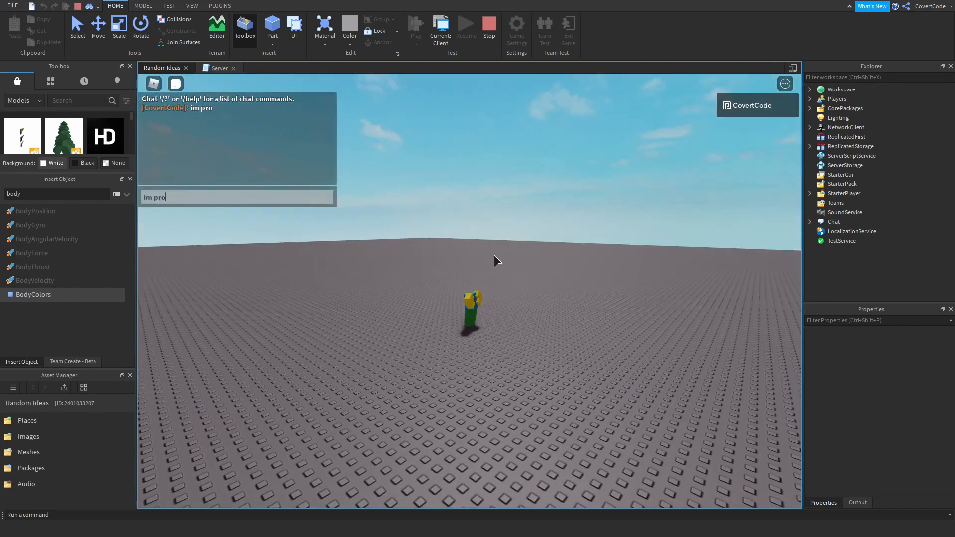
key("Return")
key("slash")
type("im pro")
key("Return")
type("im pro")
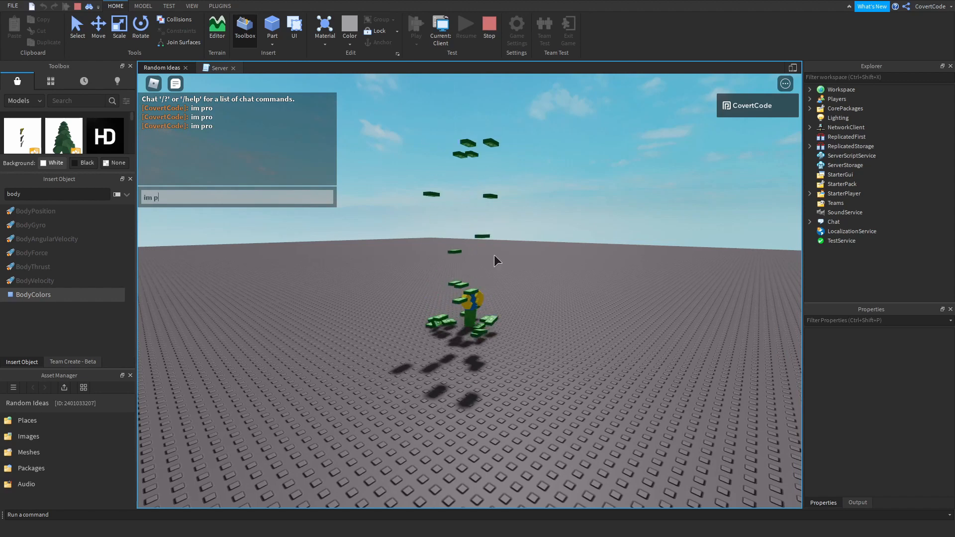
key("Return")
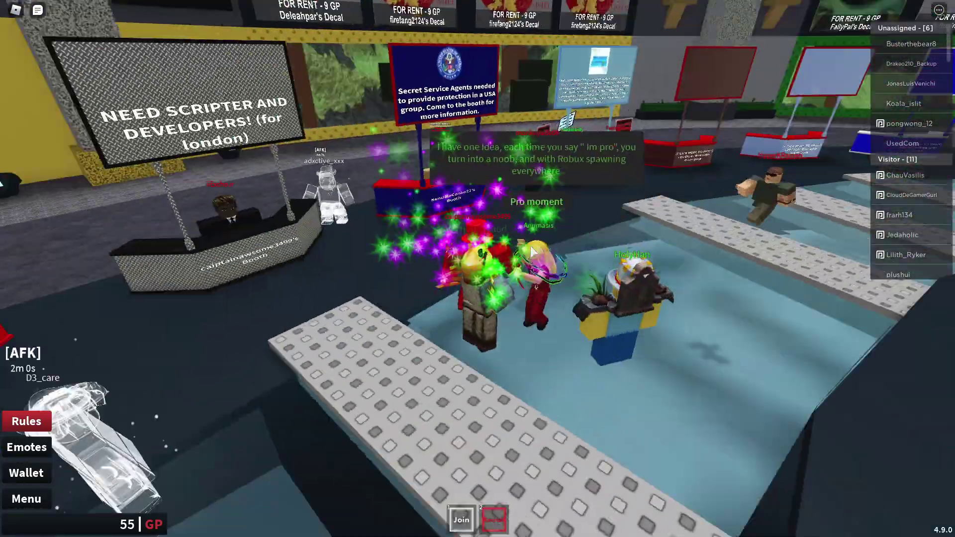
Step: Orbit the view around the lobby booths, stage and Store area before returning to Studio
mouse_move(542, 257)
left_mouse_down()
mouse_move(532, 252)
mouse_move(542, 236)
mouse_move(517, 237)
mouse_move(481, 275)
left_mouse_up()
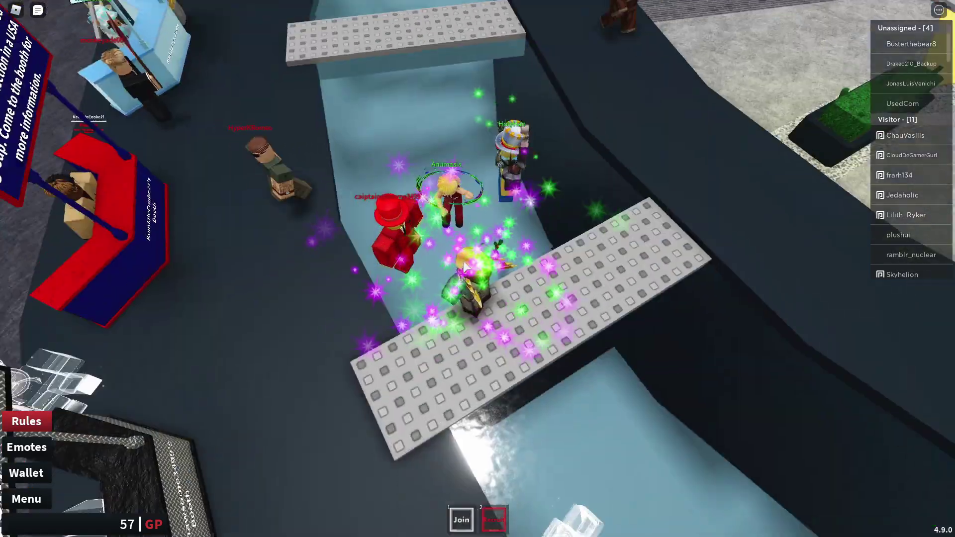
left_click_drag(475, 276, 467, 266)
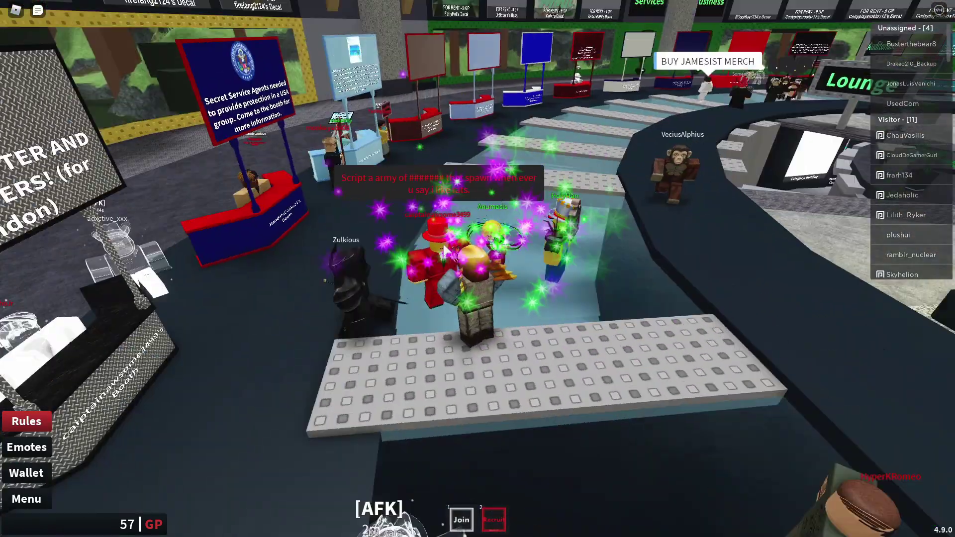
left_click_drag(459, 256, 444, 249)
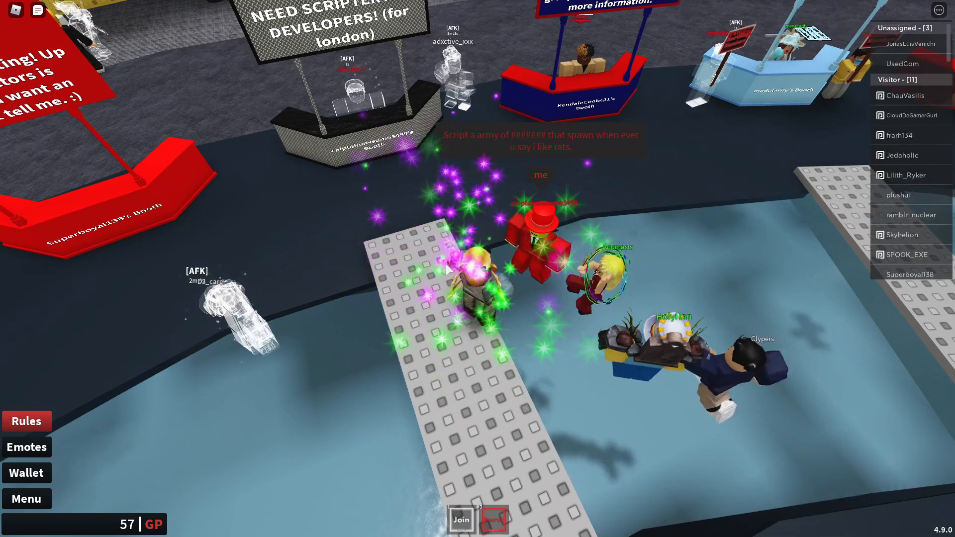
scroll(446, 263, "up", 2)
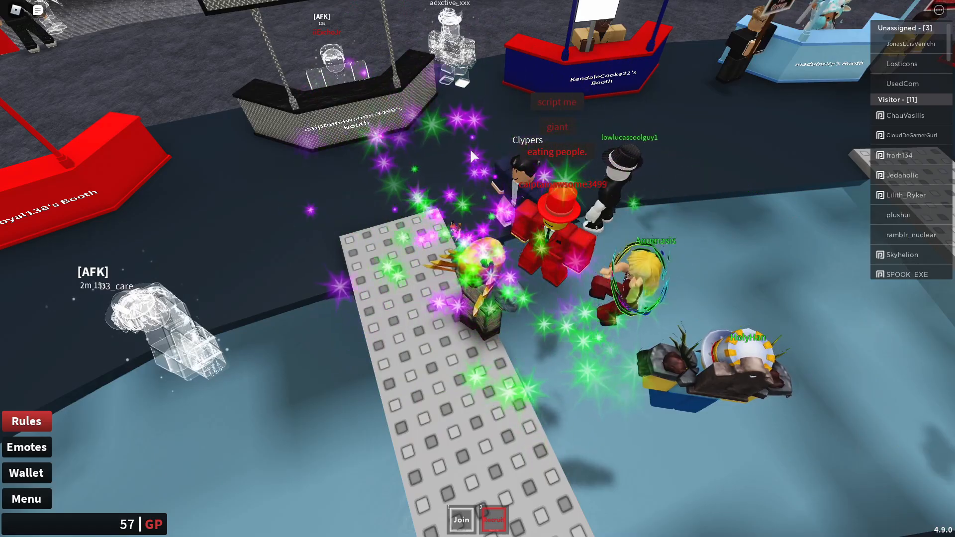
mouse_move(439, 129)
left_mouse_down()
mouse_move(435, 116)
mouse_move(433, 134)
left_mouse_up()
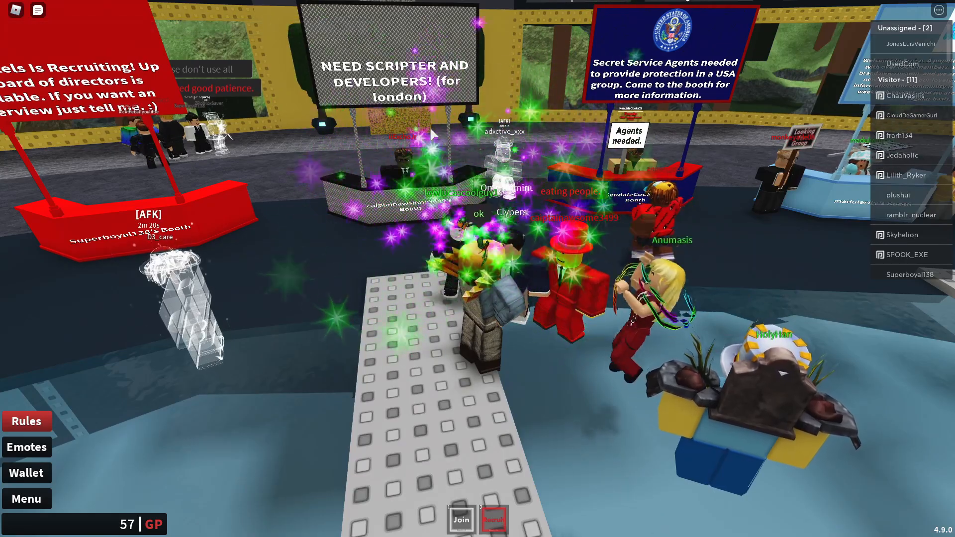
mouse_move(599, 96)
left_mouse_down()
mouse_move(578, 100)
mouse_move(403, 238)
left_mouse_up()
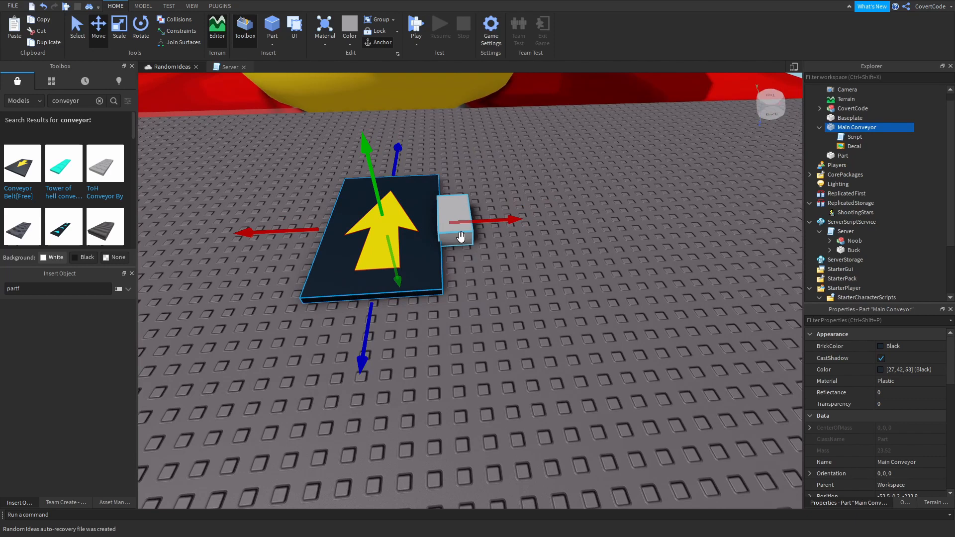
Step: Scale the small Part into a side rail and frame the whole conveyor in view
left_click(461, 238)
key("ctrl+3")
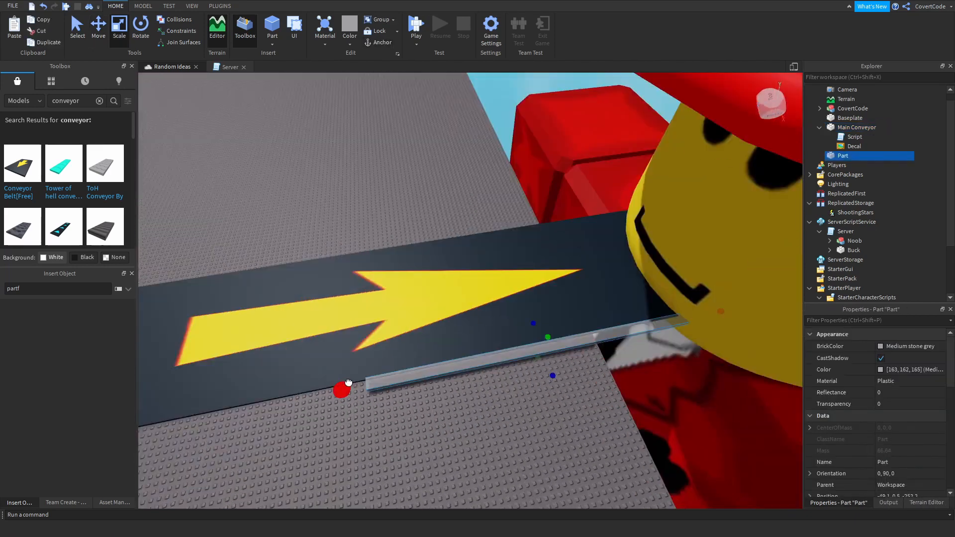
key("f")
scroll(855, 387, "down", 3)
type("xt")
Step: Add a tiled yellow-arrow Texture to Main Conveyor and delete its old arrow Decal
left_click(27, 346)
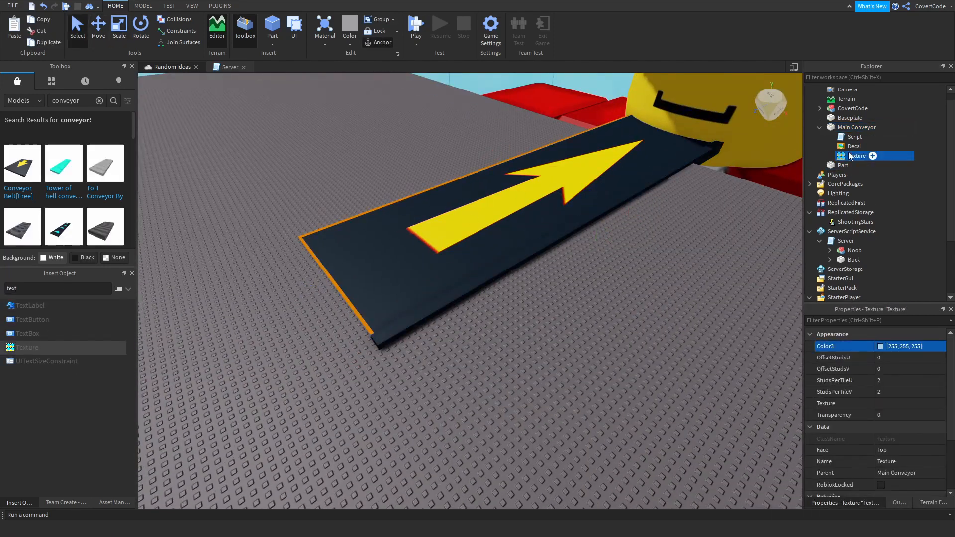
left_click(853, 145)
key("Delete")
Step: Use the Archimedes plugin on the black rail to create three black wall parts
left_click(581, 342)
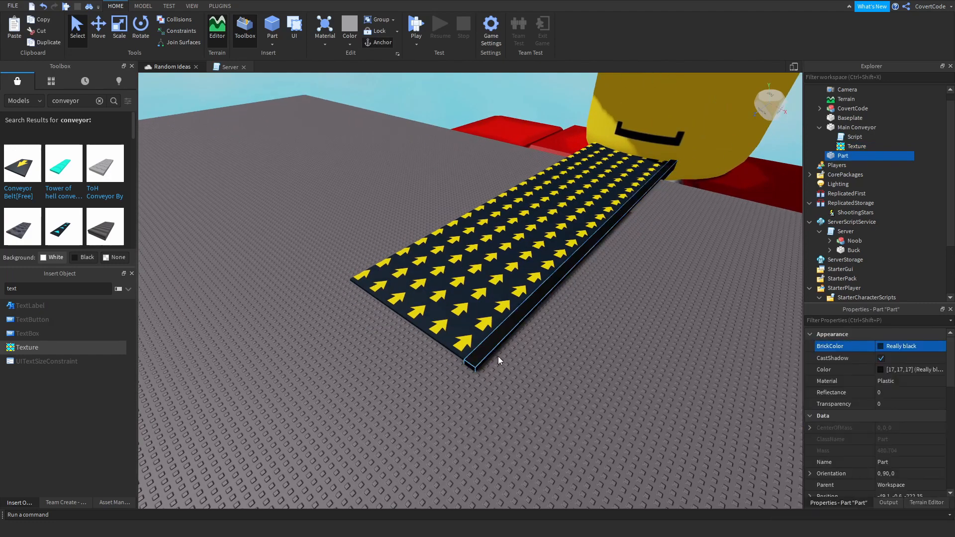
left_click(219, 5)
left_click(366, 30)
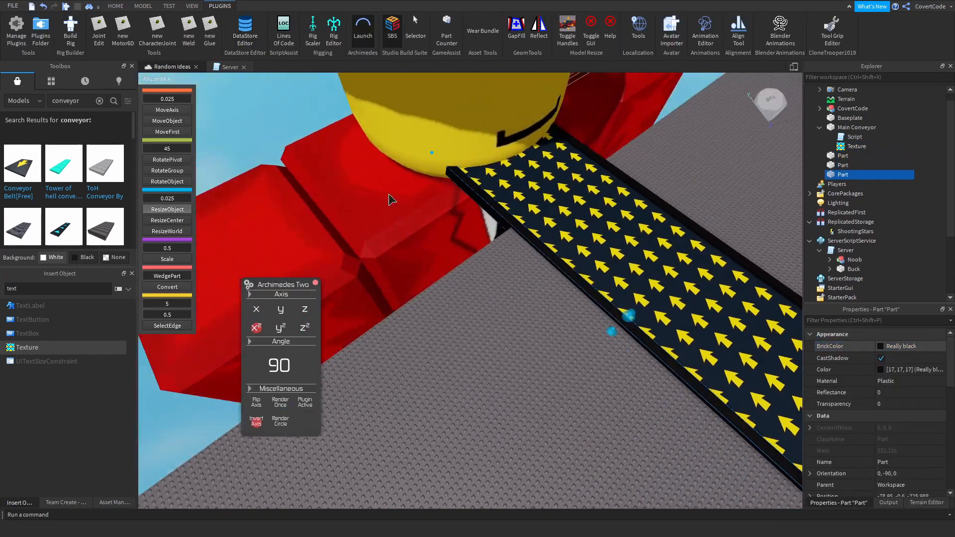
left_click(483, 167)
left_click(393, 30)
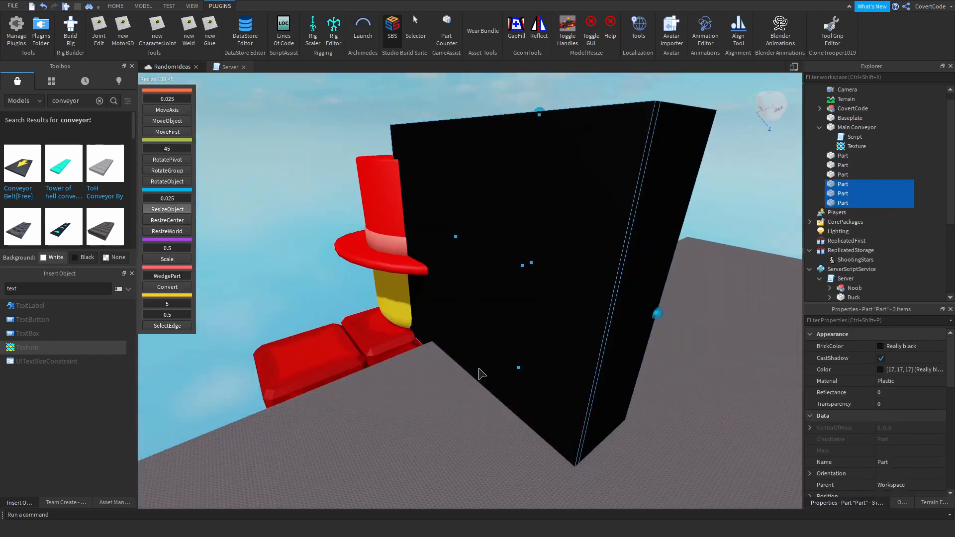
Step: Resize a single wall part evenly from its centre into a tall side wall
left_click(188, 220)
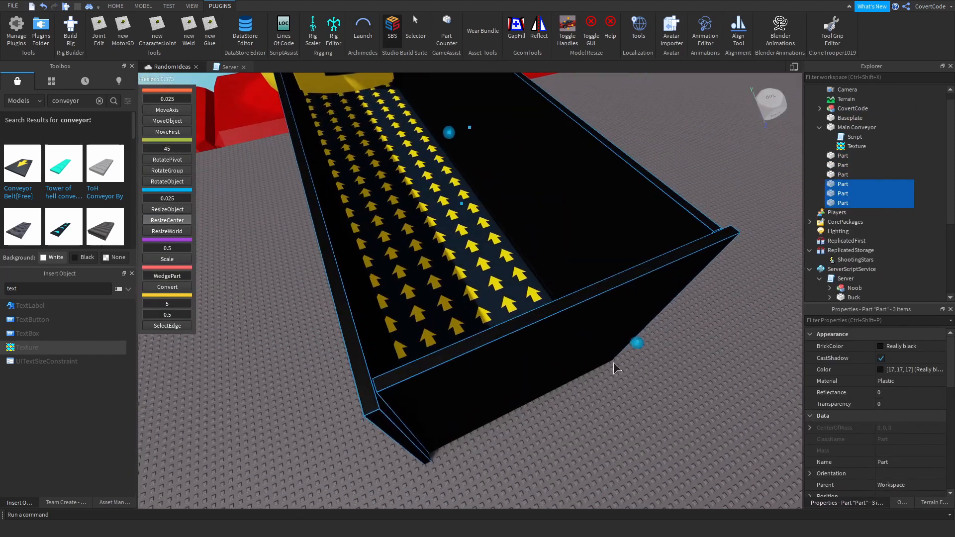
left_click(523, 380)
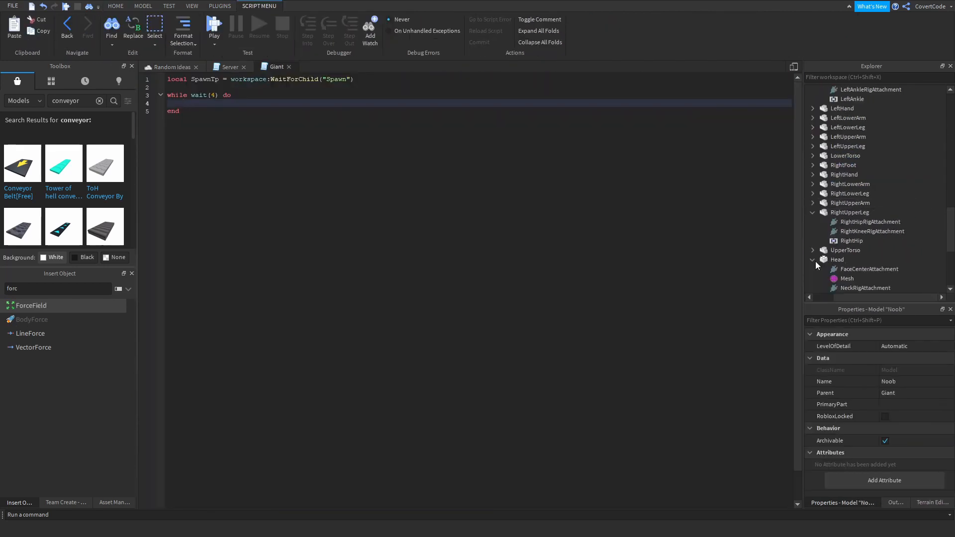
Step: Test the Giant script's spawn loop briefly, then stop back into editing at the giant's Humanoid
left_click(309, 111)
type("local New = script.Noob:Clone()")
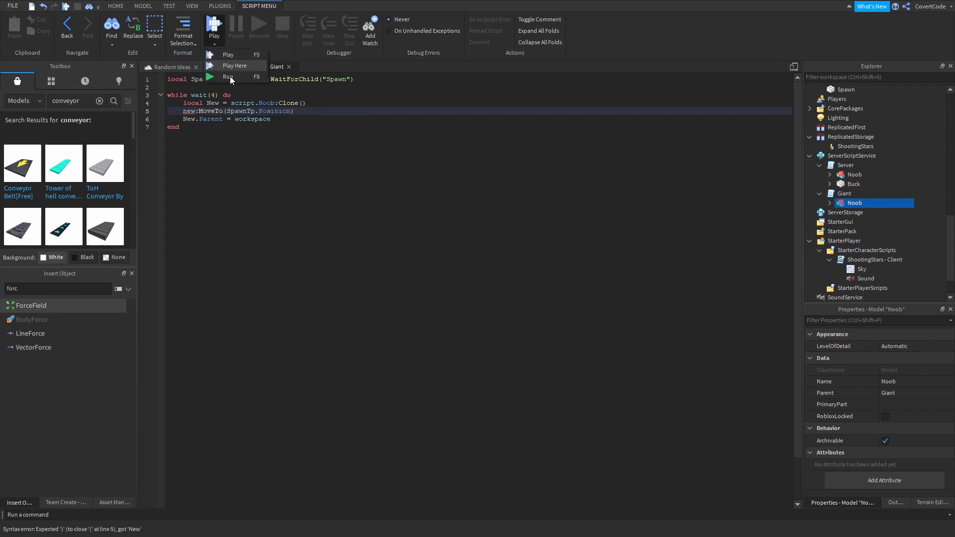
left_click(229, 76)
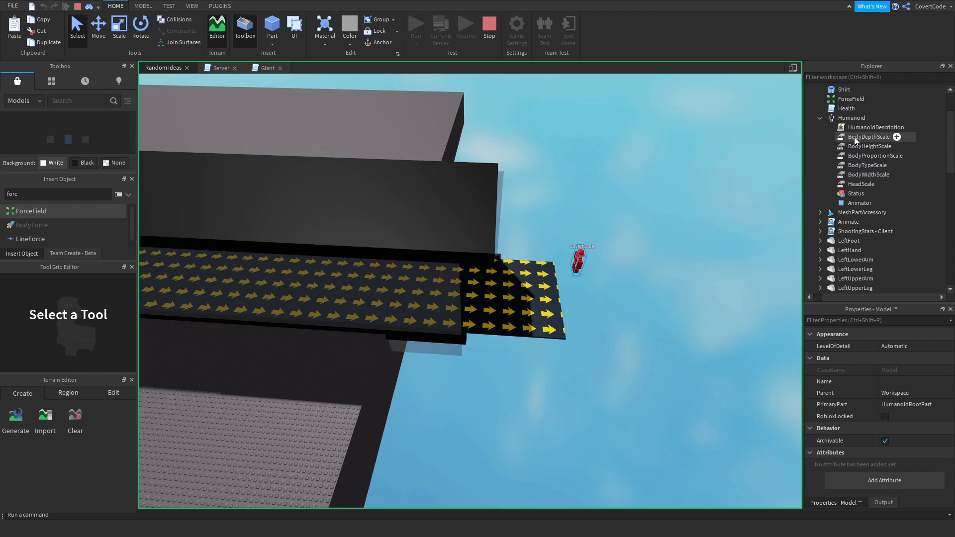
key("Down")
key("Down")
key("Down")
key("Down")
key("Down")
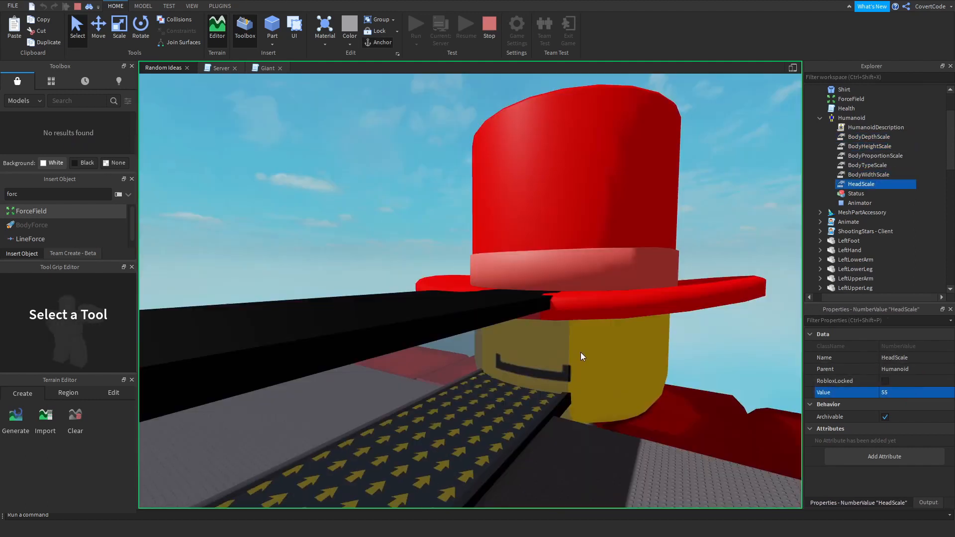
key("Down")
key("Down")
key("Down")
key("shift+F5")
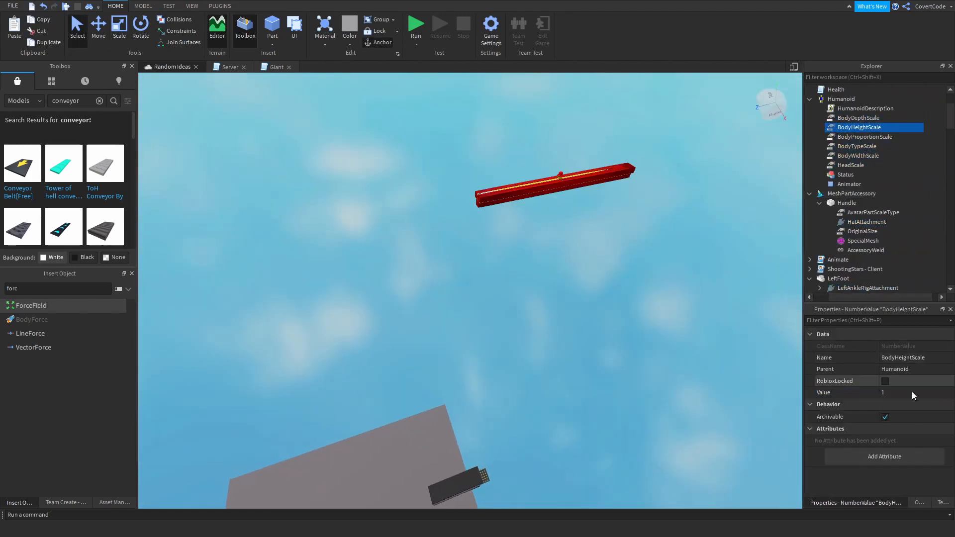
Step: Set the giant's HeadScale and BodyScale values to 55 and select the whole giant model
left_click(858, 156)
left_click(478, 298)
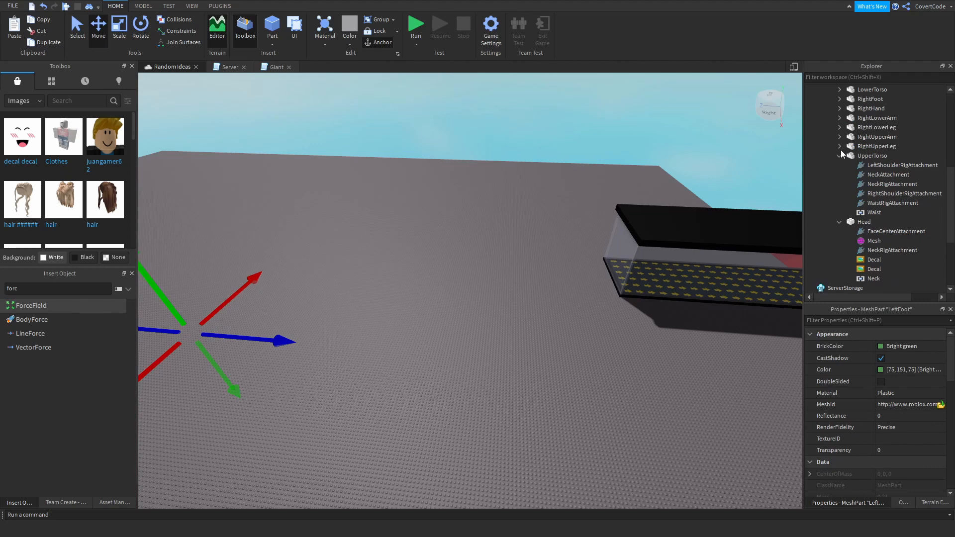
Step: Run a quick check of the giant, then edit the Giant script to count Eaten noobs
left_click(416, 30)
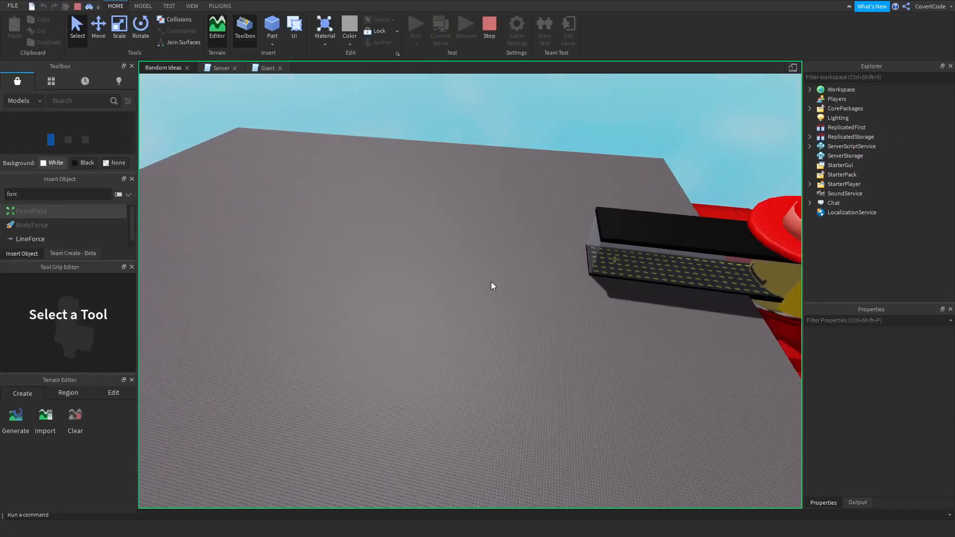
key("shift+F5")
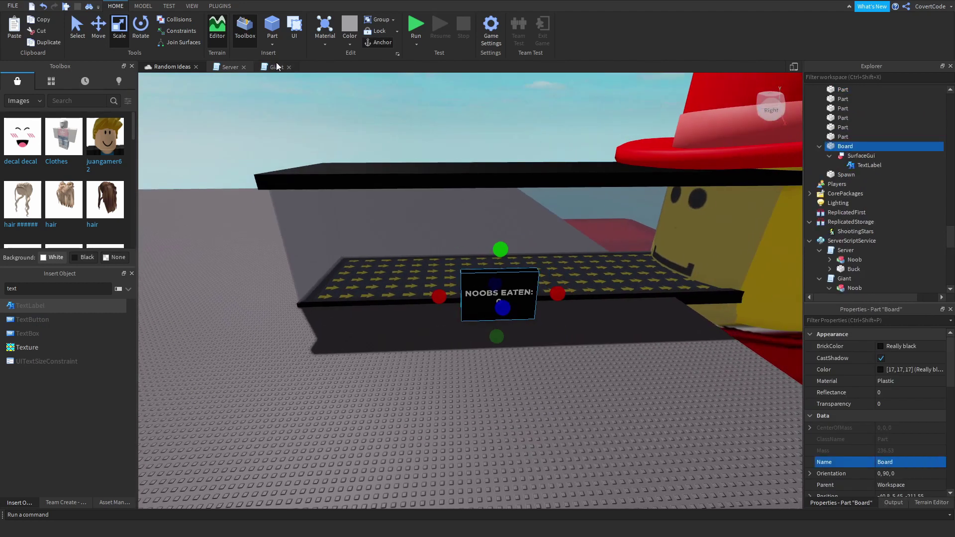
left_click(276, 68)
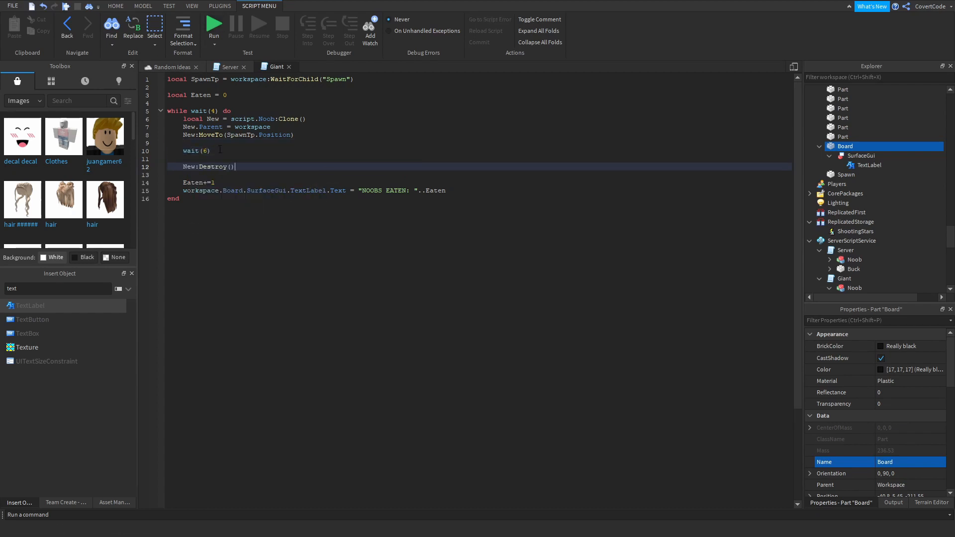
Step: Run the place to verify the NOOBS EATEN board updates, then start a player playtest
key("F8")
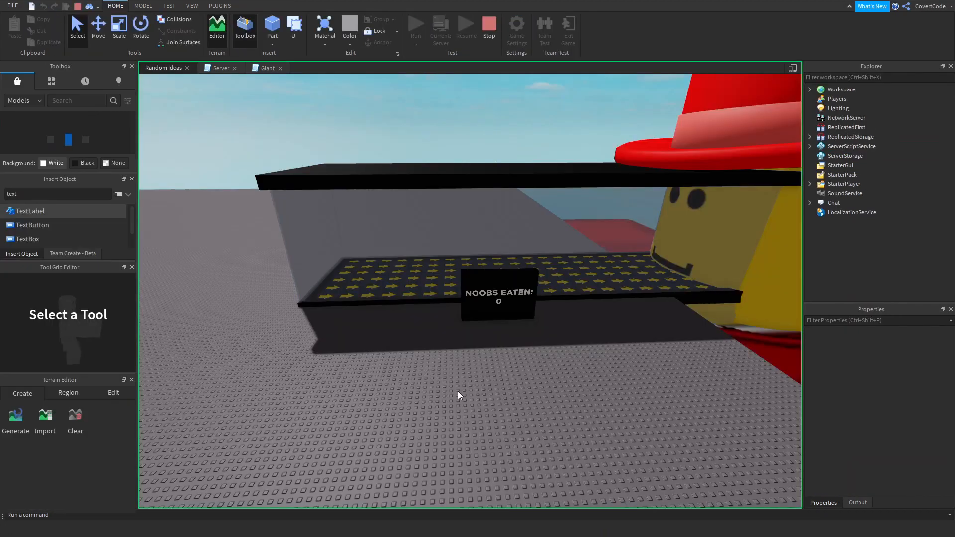
scroll(500, 370, "down", 10)
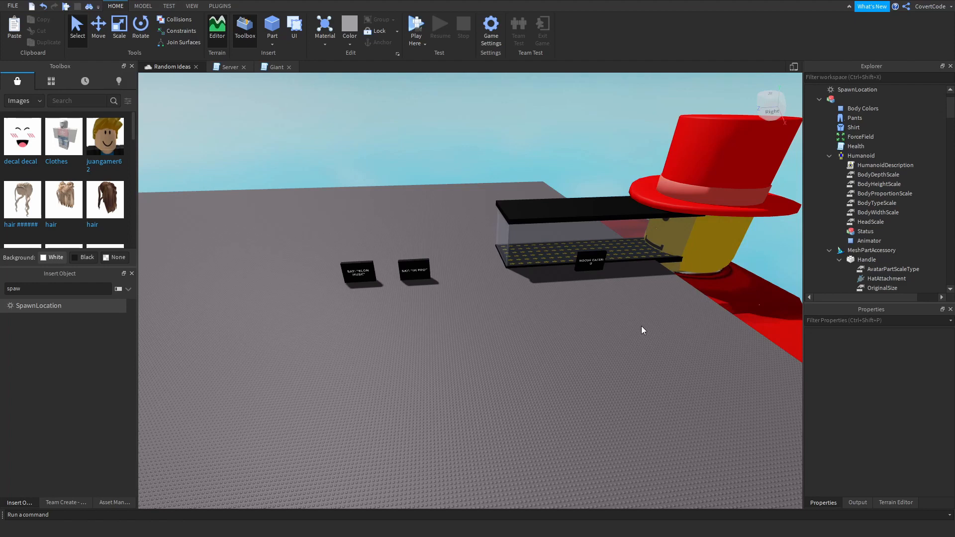
scroll(571, 265, "up", 3)
scroll(535, 273, "up", 3)
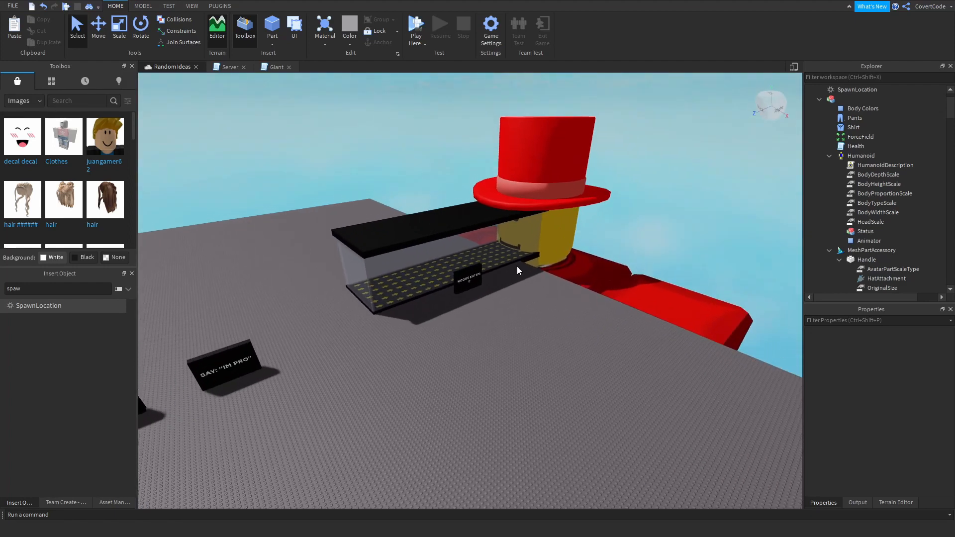
scroll(420, 49, "up", 2)
key("w")
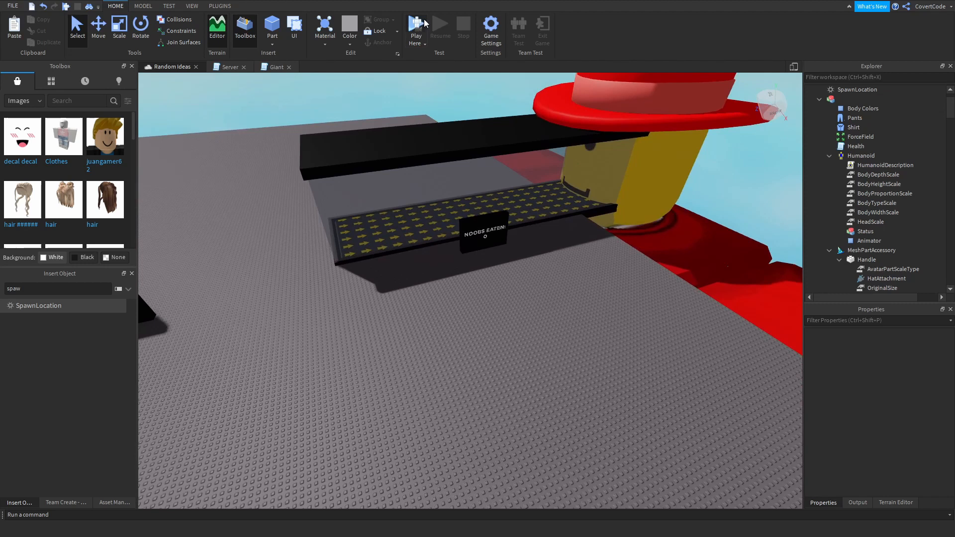
left_click(417, 30)
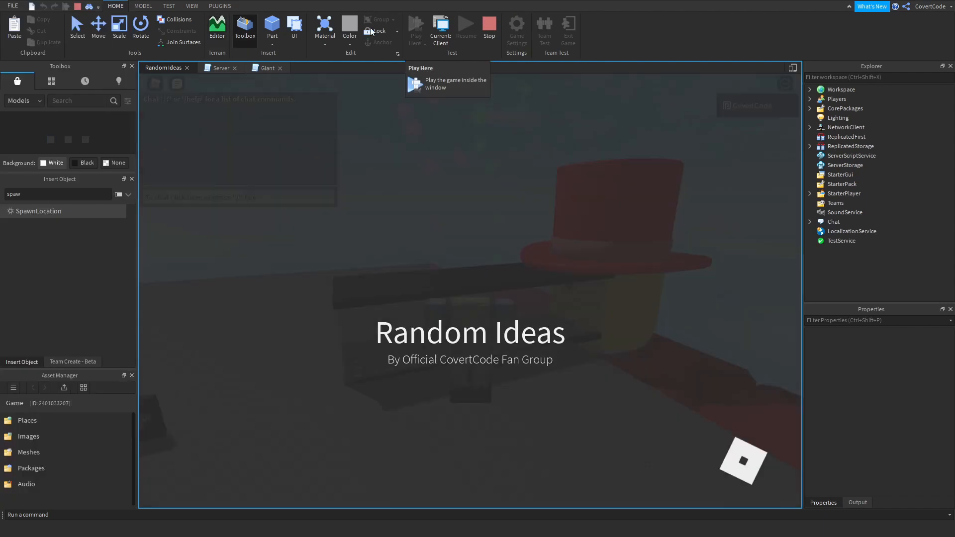
Step: Walk the avatar past the NOOBS EATEN board along the conveyor onto the grey floor toward the signs
key("w")
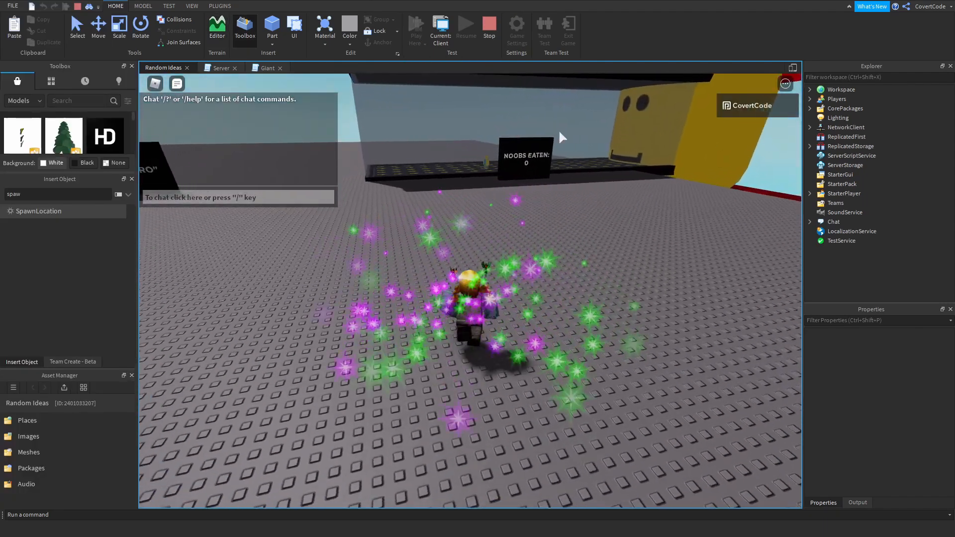
key("w")
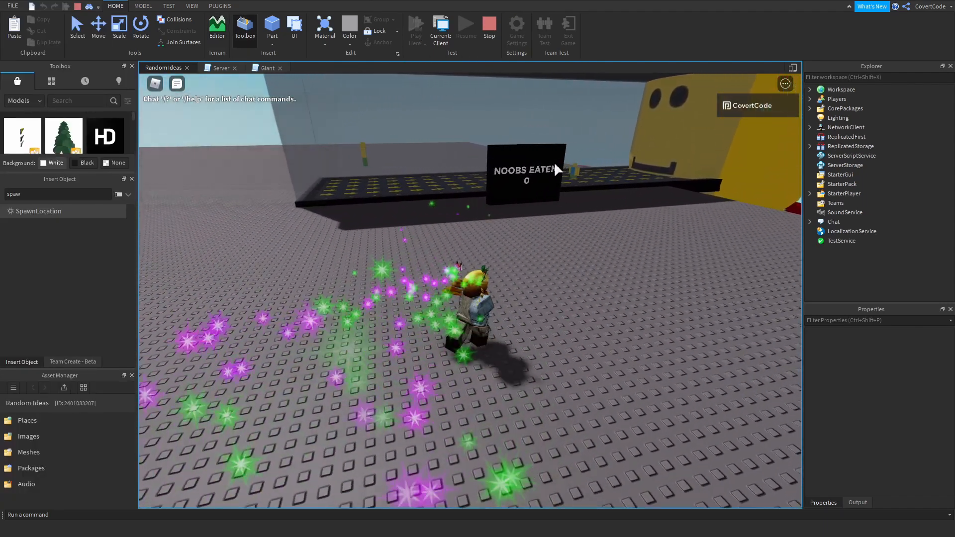
key("w")
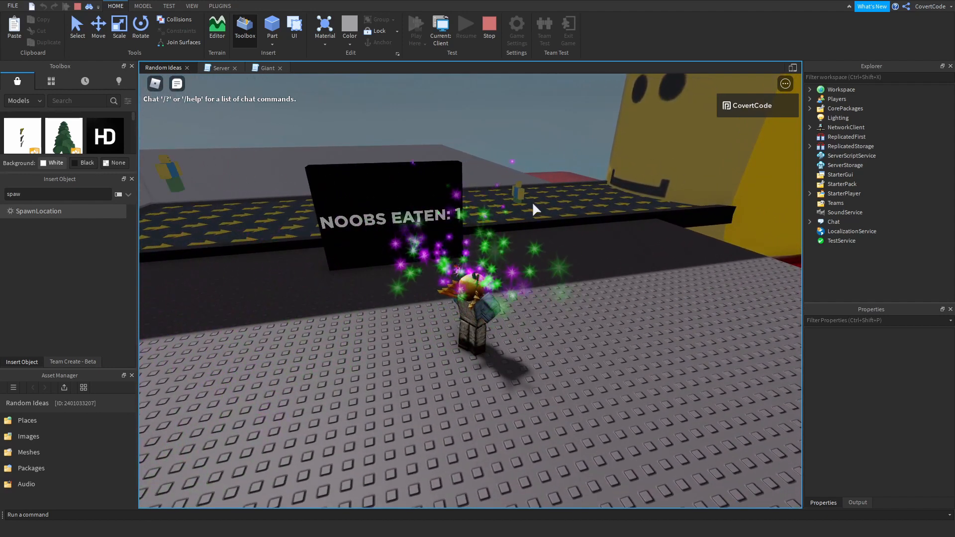
scroll(708, 212, "down", 5)
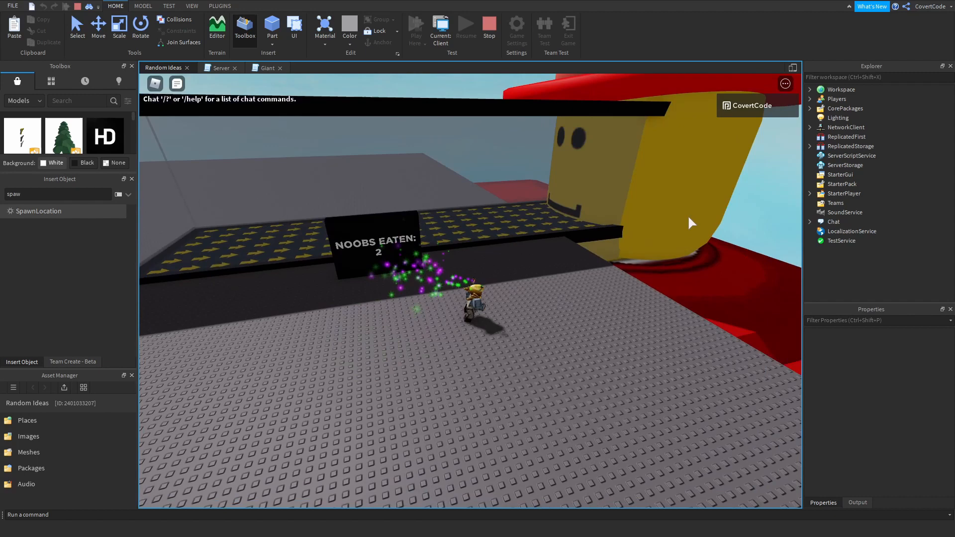
scroll(470, 278, "up", 5)
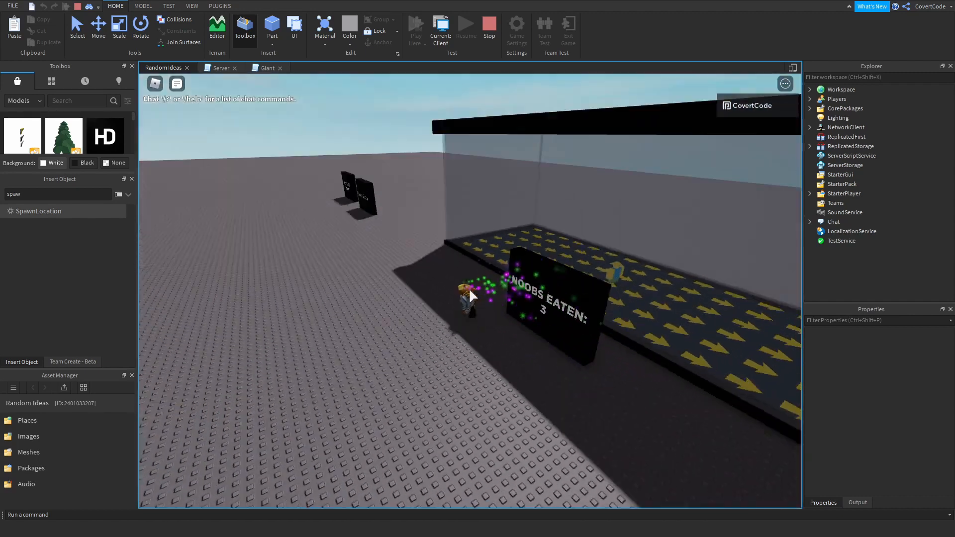
key("shift")
left_click_drag(417, 190, 390, 246)
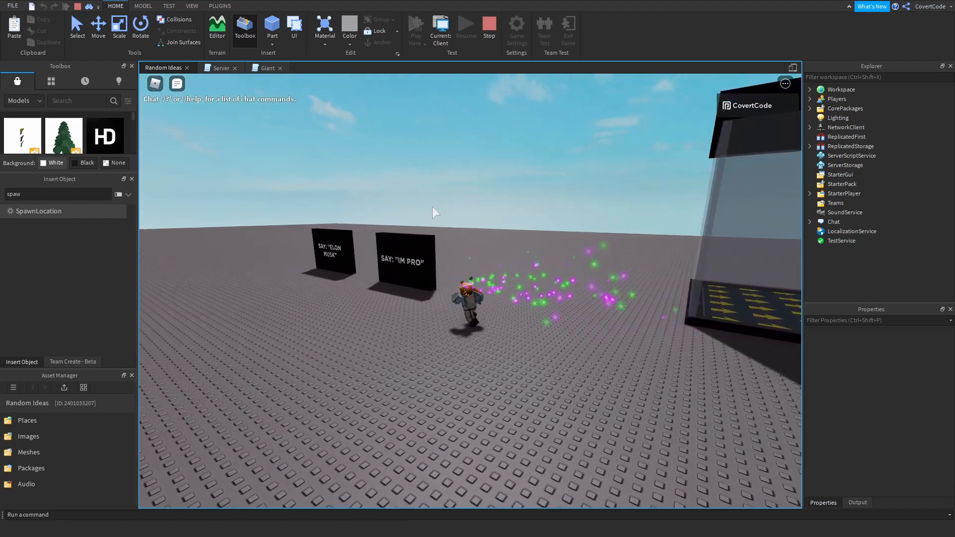
Step: Visit the ELON MUSK and IM PRO instruction signs, circling the camera around them
key("w")
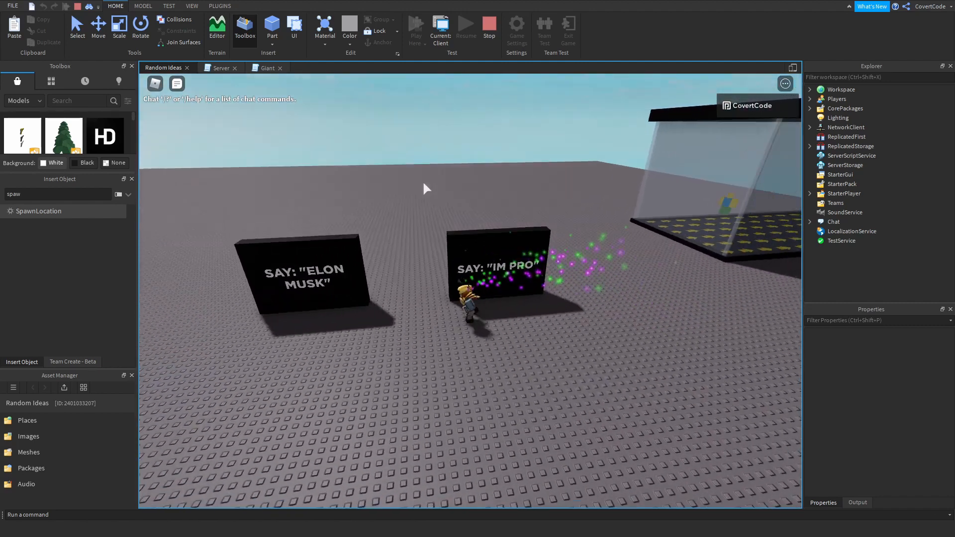
key("s")
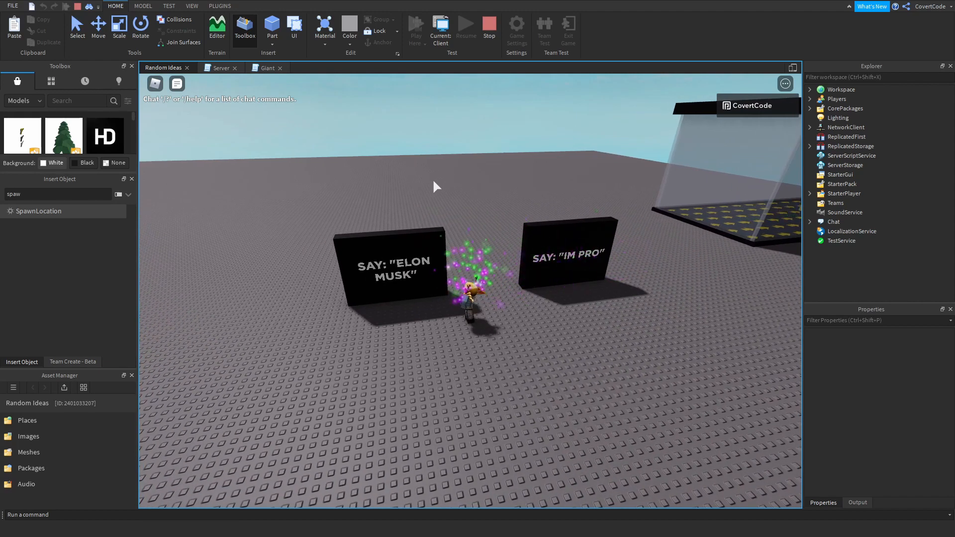
left_click_drag(424, 190, 467, 286)
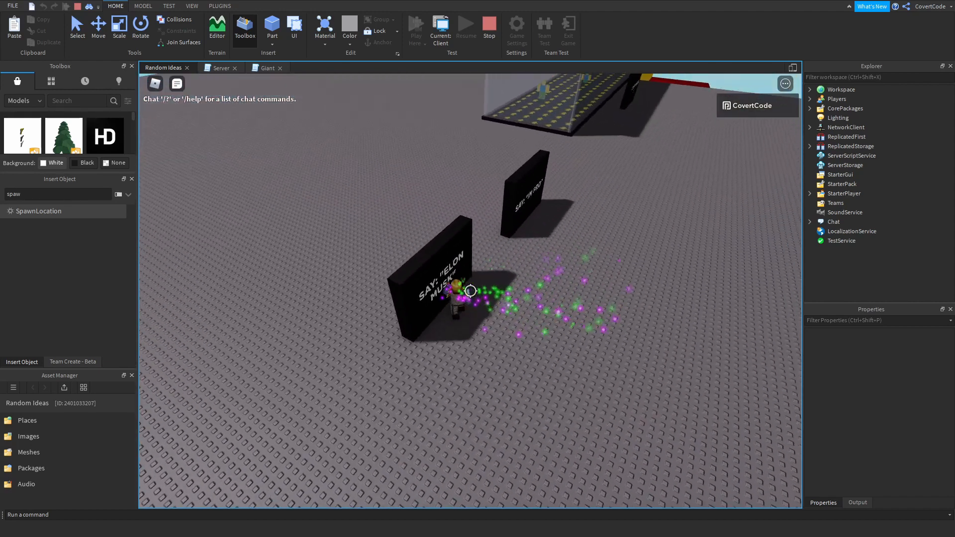
key("d")
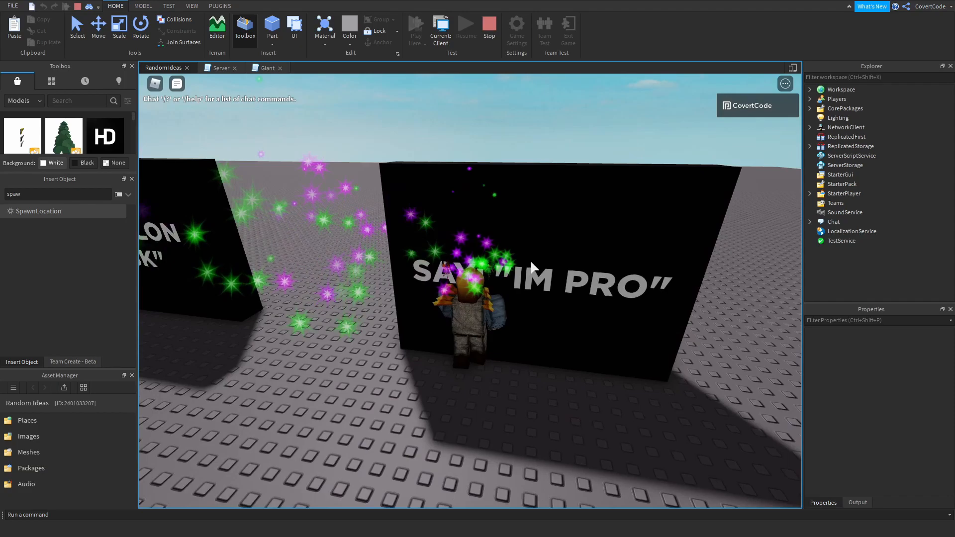
key("shift")
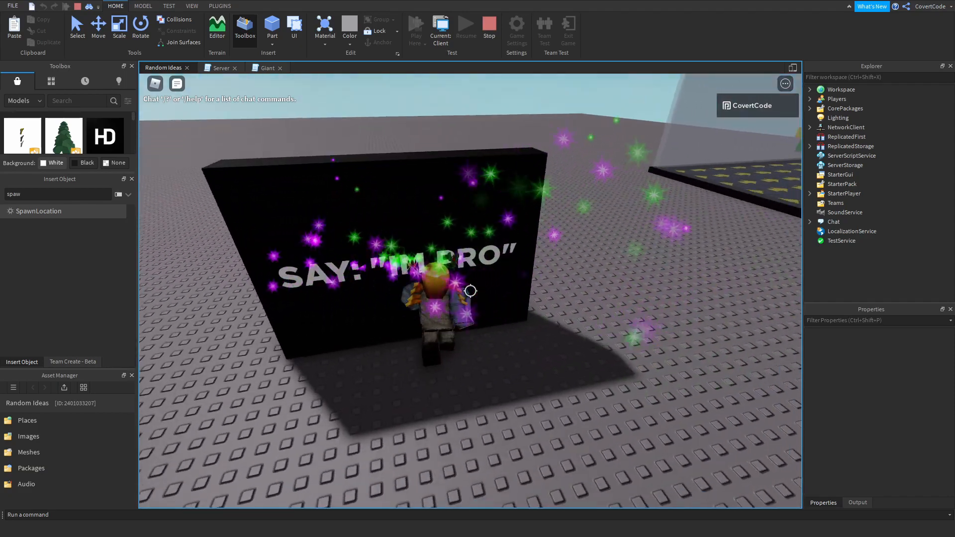
key("w")
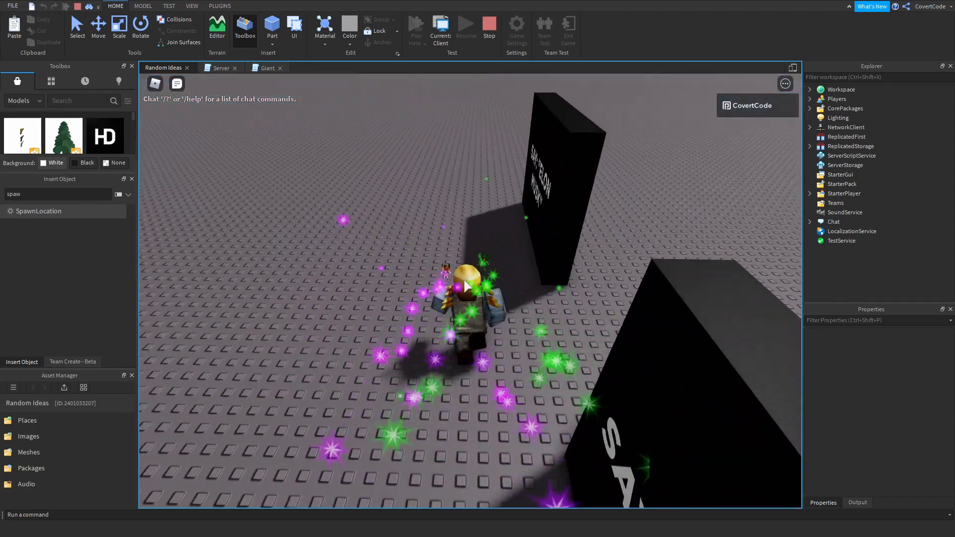
key("shift")
scroll(474, 234, "down", 10)
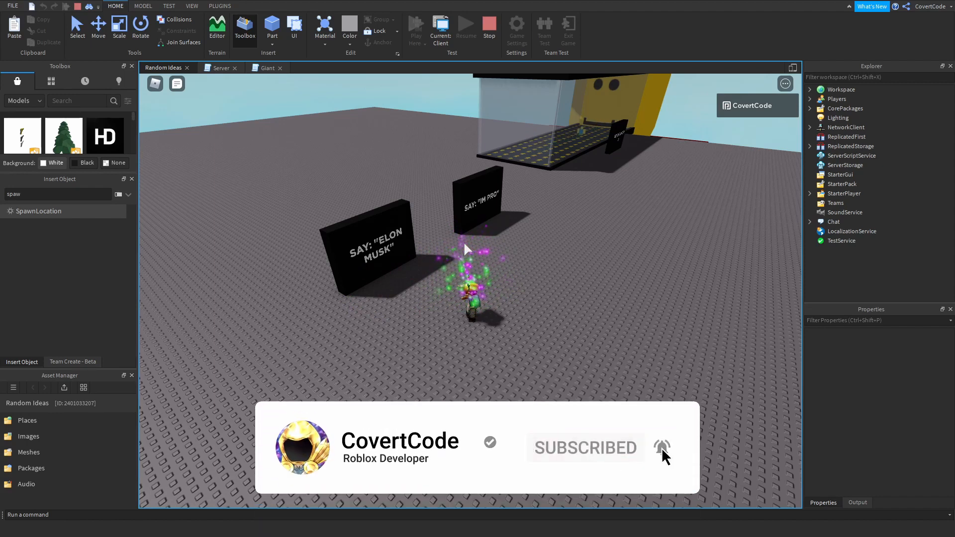
Step: Walk past the signs to the conveyor enclosure and watch the counter climb
key("w")
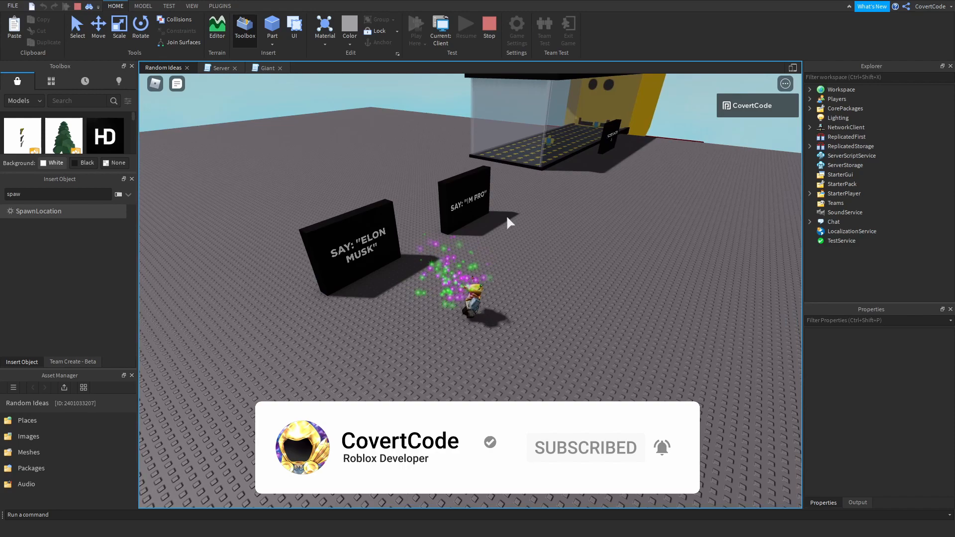
key("d")
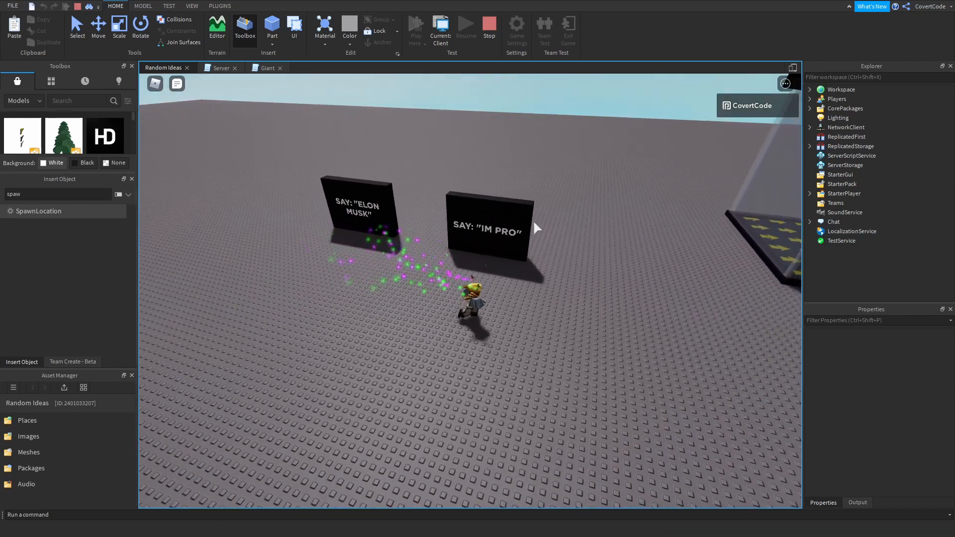
key("d")
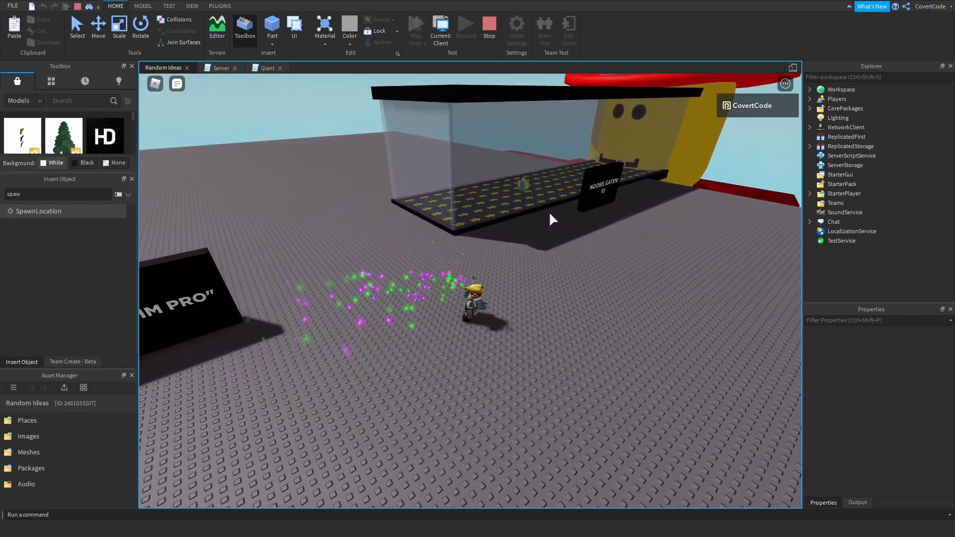
key("d")
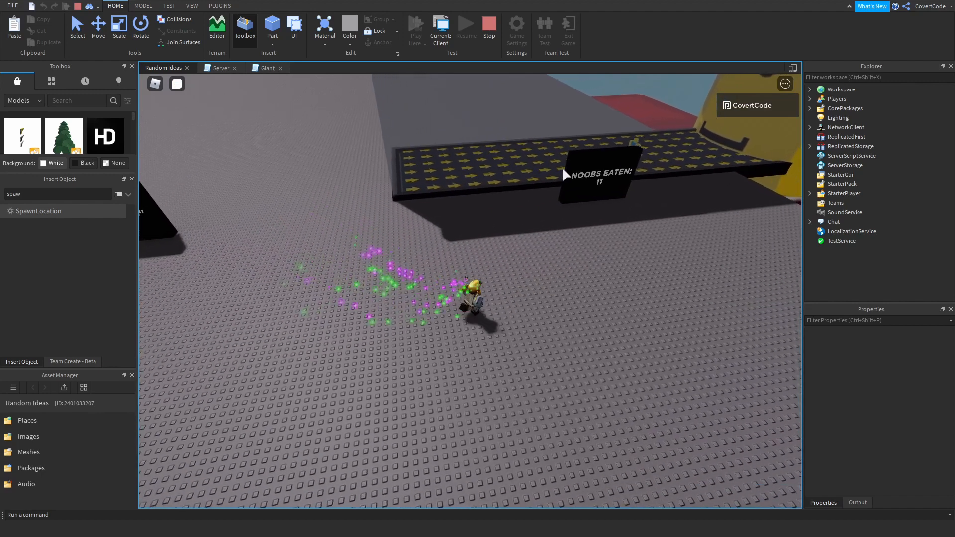
key("d")
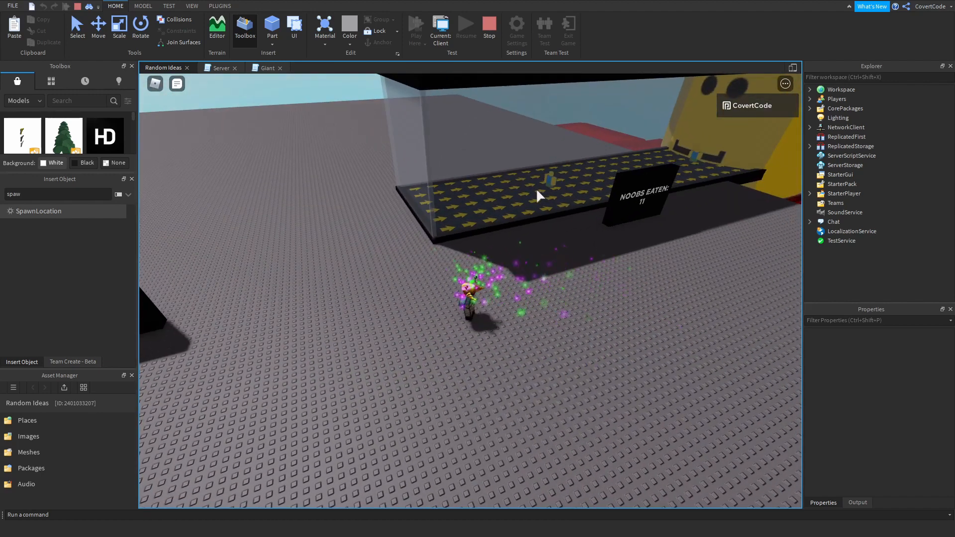